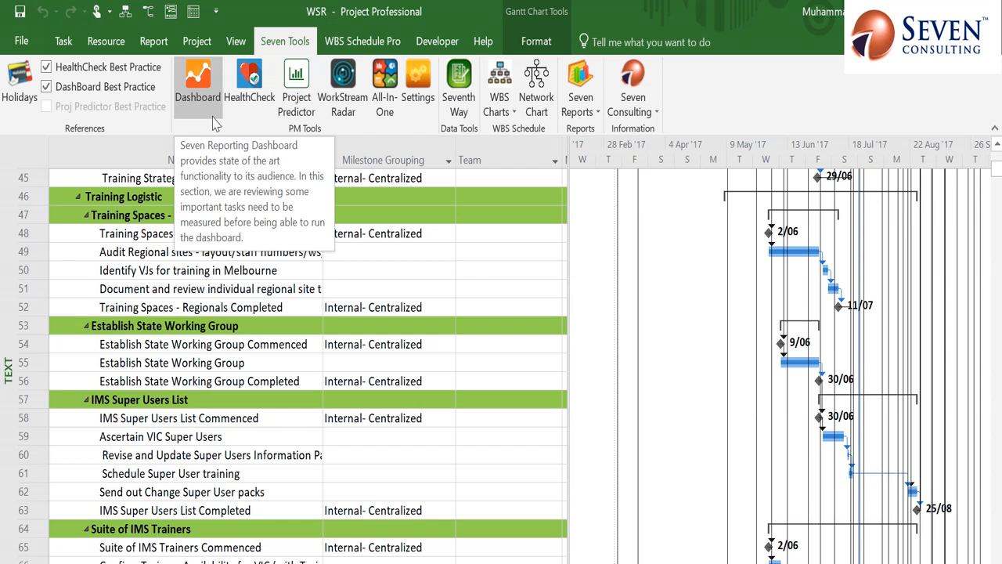
- Review the start, current and status dates in the WSR project information, leaving them as they are
left_click(201, 46)
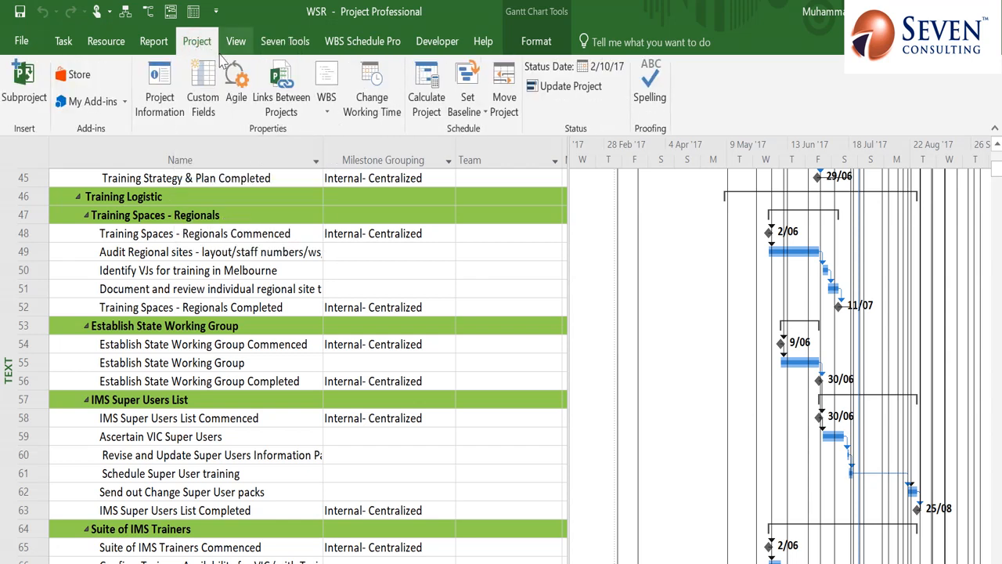
left_click(160, 92)
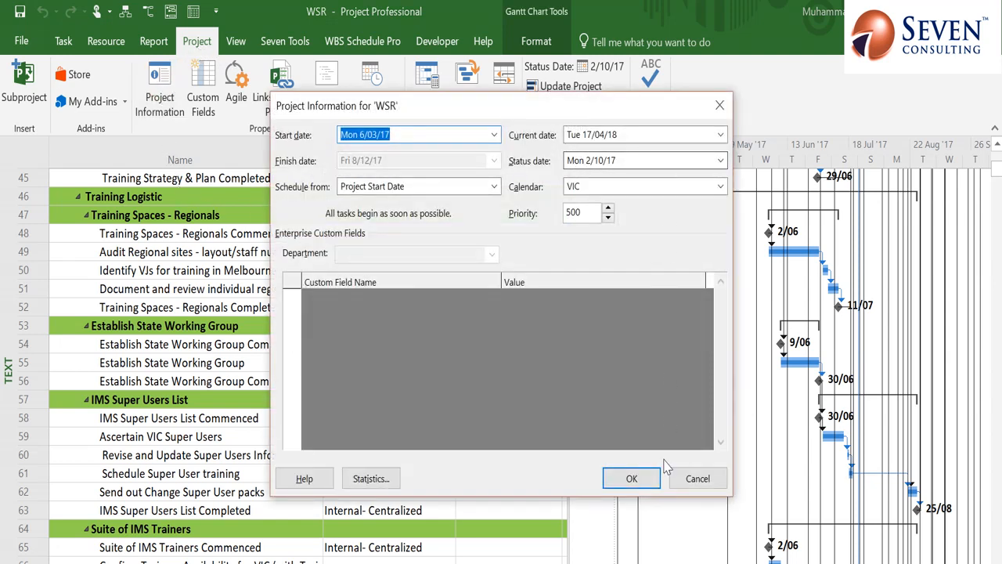
left_click(693, 480)
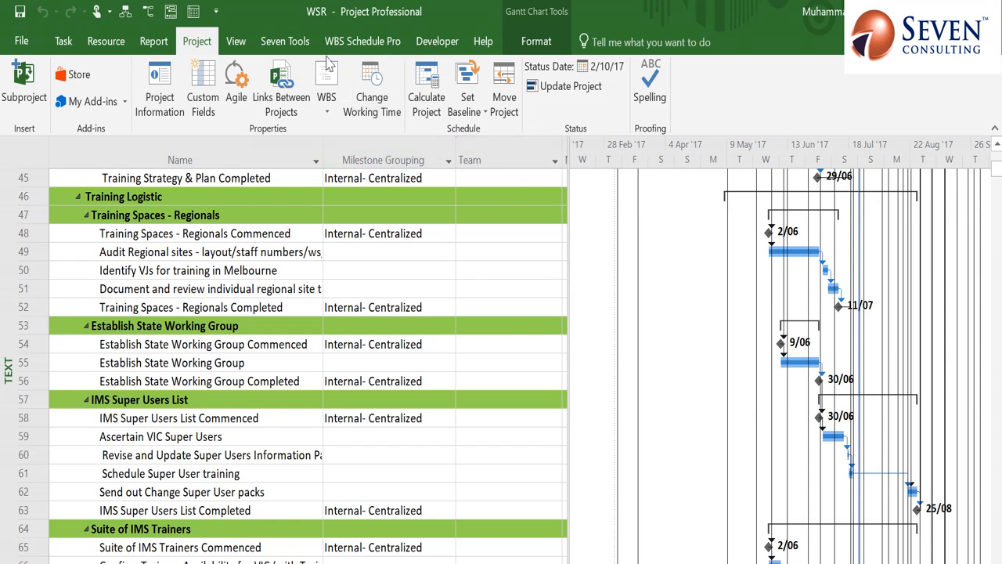
- Review the Seven Dashboard best-practice thresholds in the Seven Tools settings without altering them
left_click(299, 41)
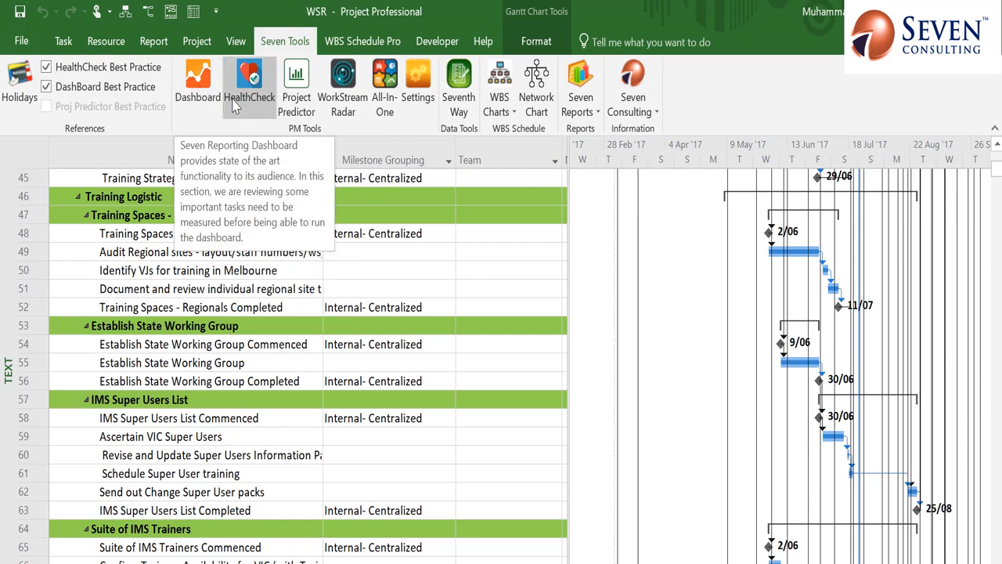
left_click(419, 92)
left_click(401, 106)
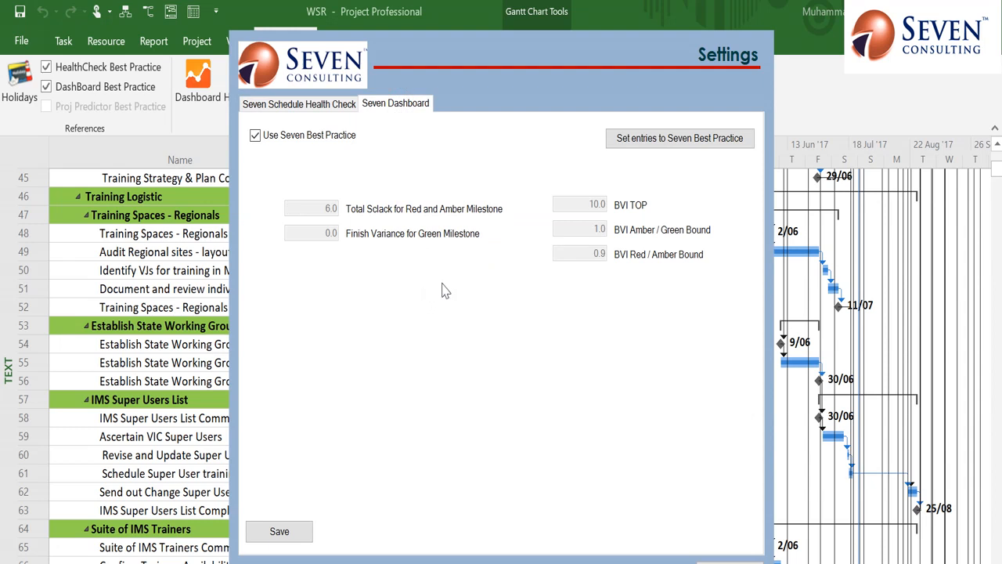
left_click(729, 559)
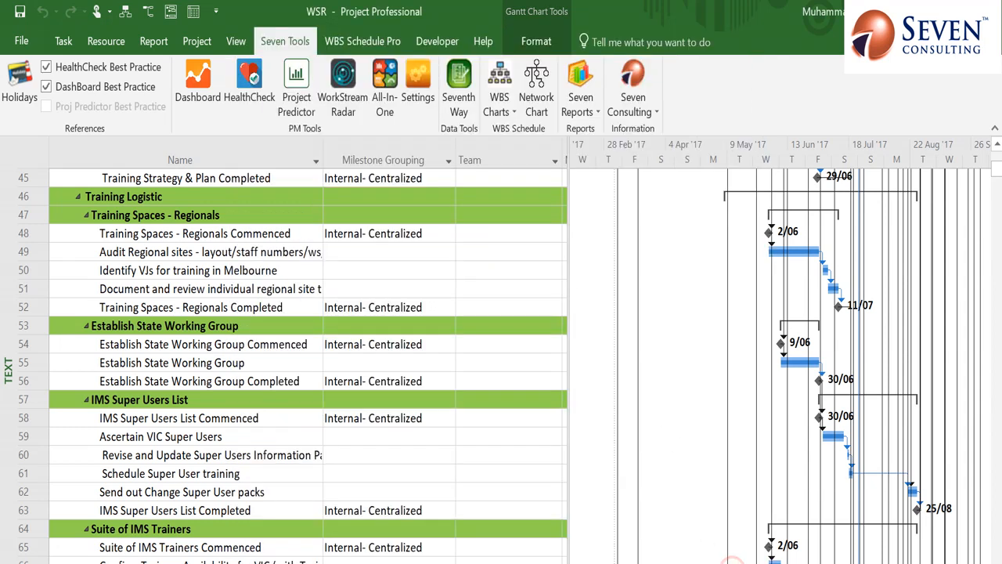
- Start the Seven reporting dashboard, choose to clear the schedule's historical data, and authorise it by entering the password
left_click(205, 92)
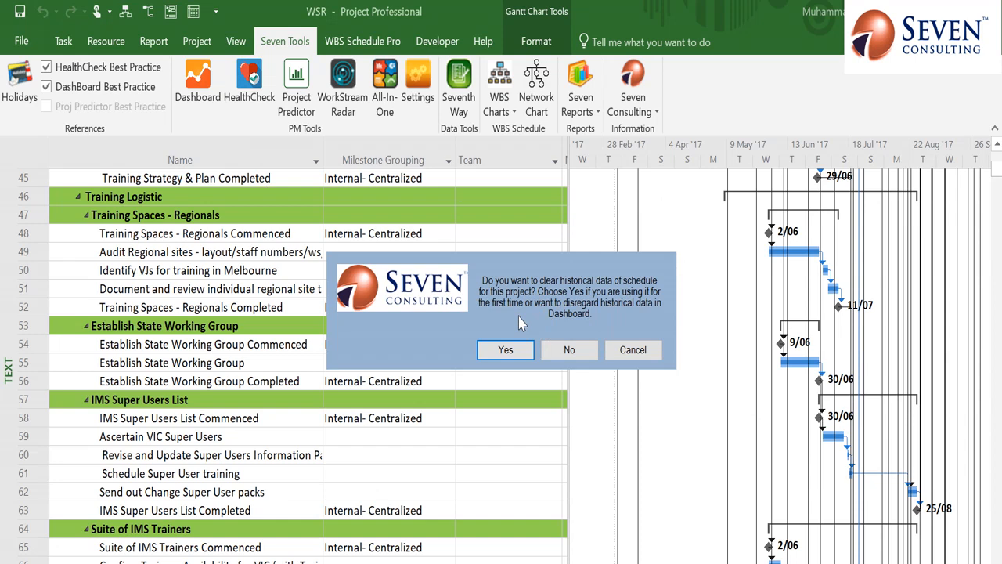
left_click(509, 351)
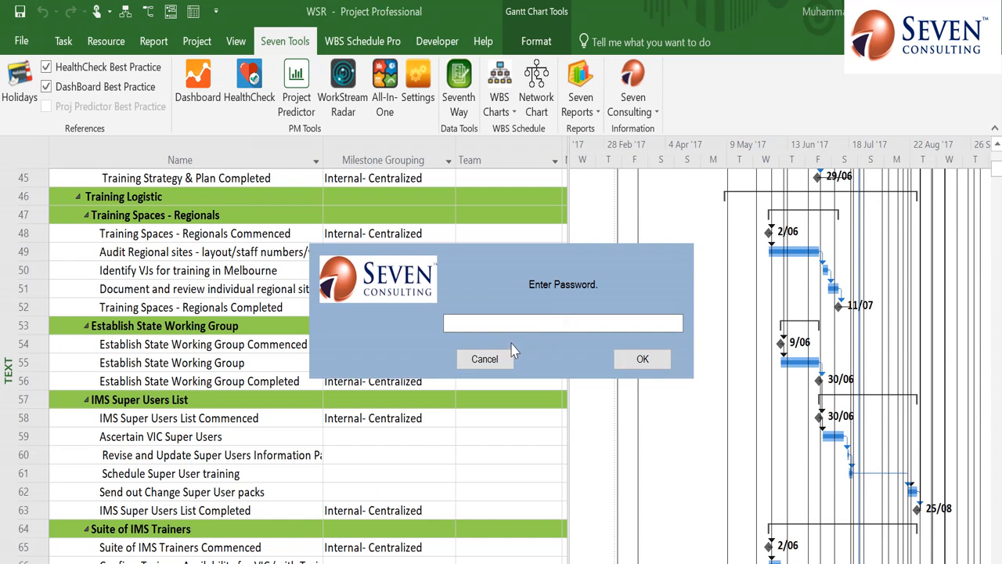
type("****")
left_click(642, 358)
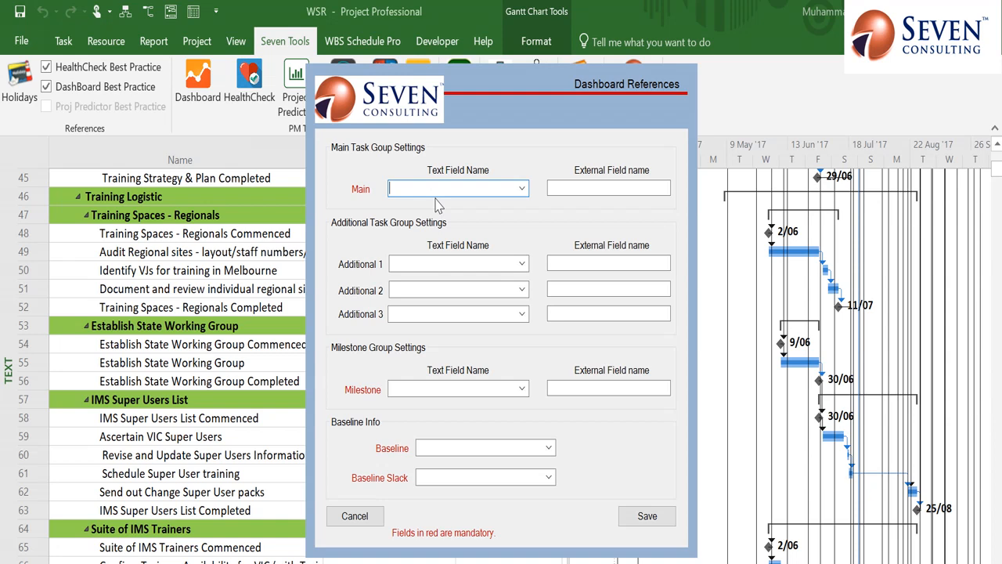
- Assign Text2 (Work Stream) as the main task group field and Text8 (Milestone Grouping) as the milestone field in the dashboard references
left_click(521, 189)
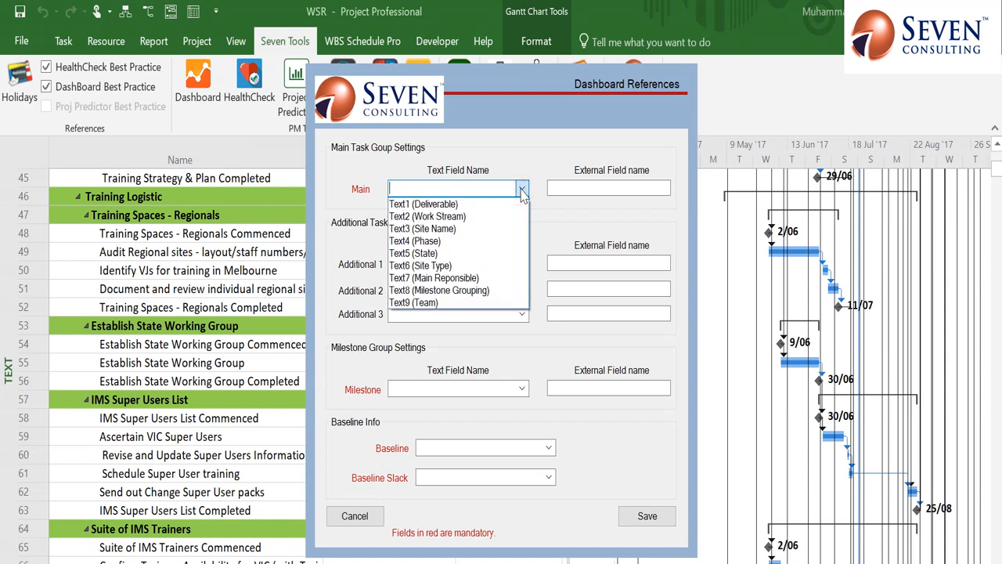
left_click(477, 216)
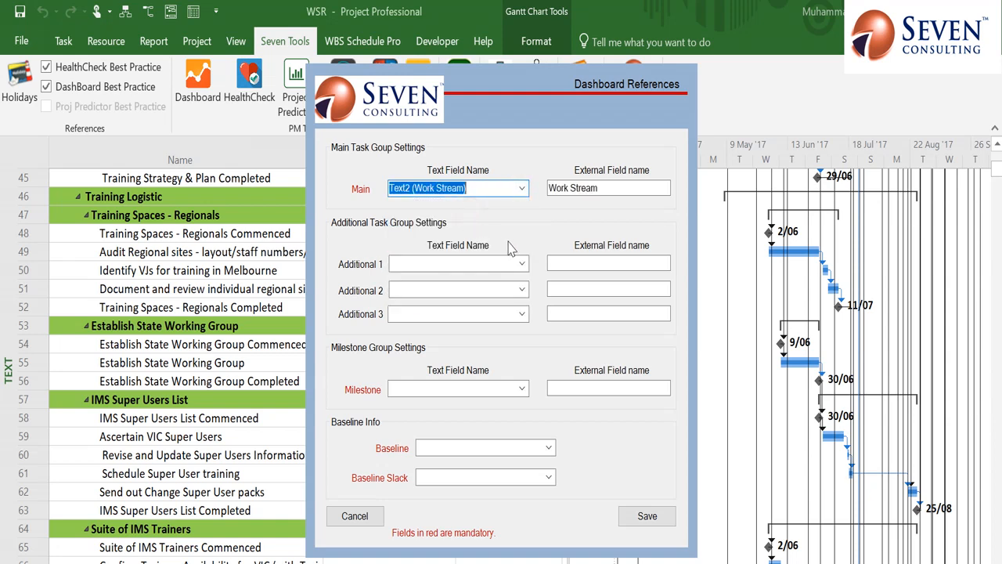
left_click(521, 264)
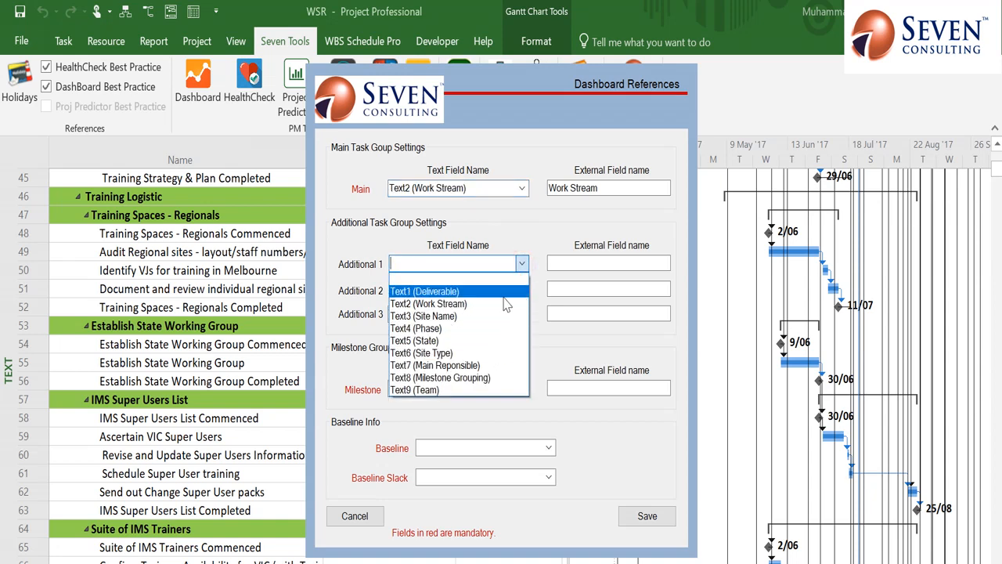
left_click(477, 219)
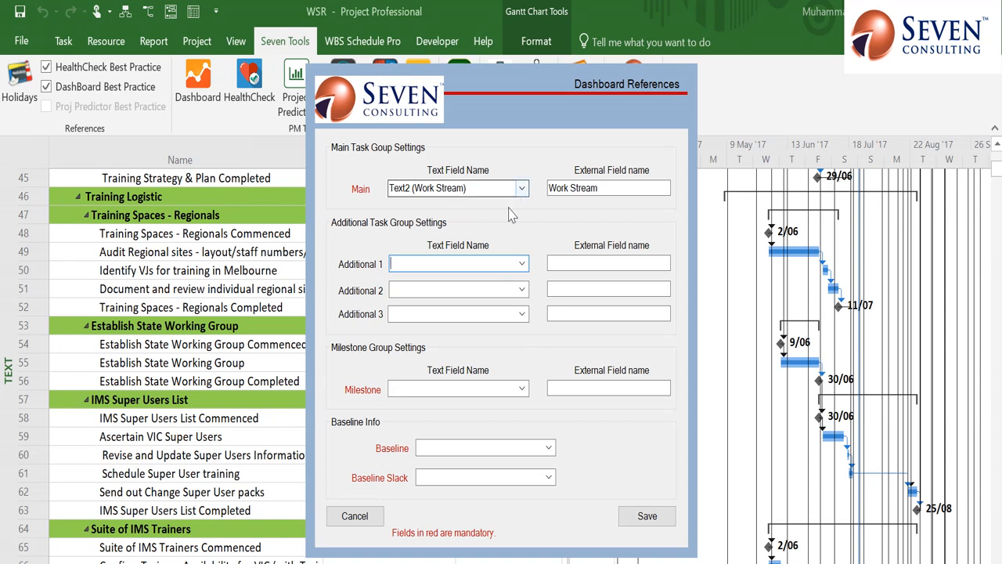
left_click(521, 389)
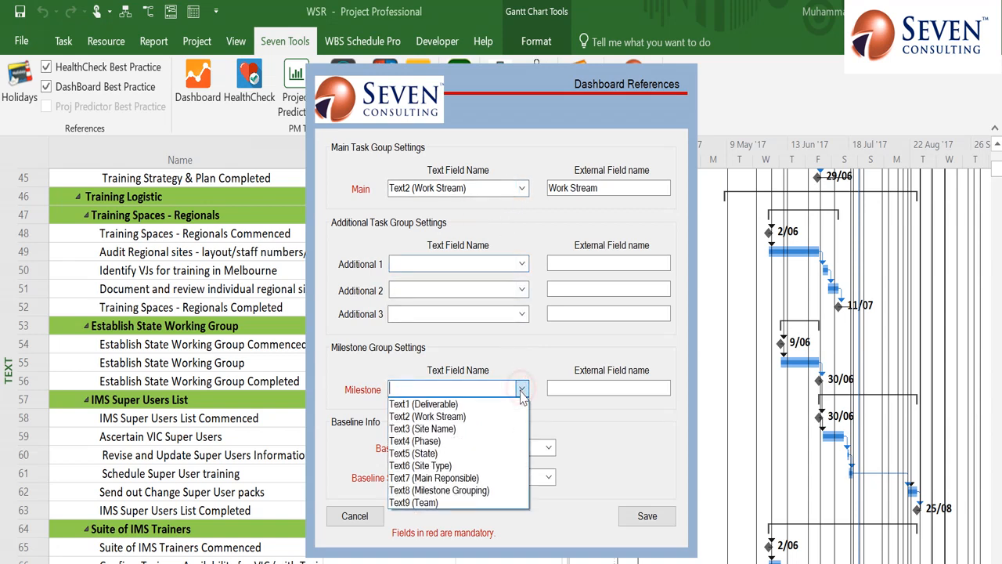
left_click(492, 490)
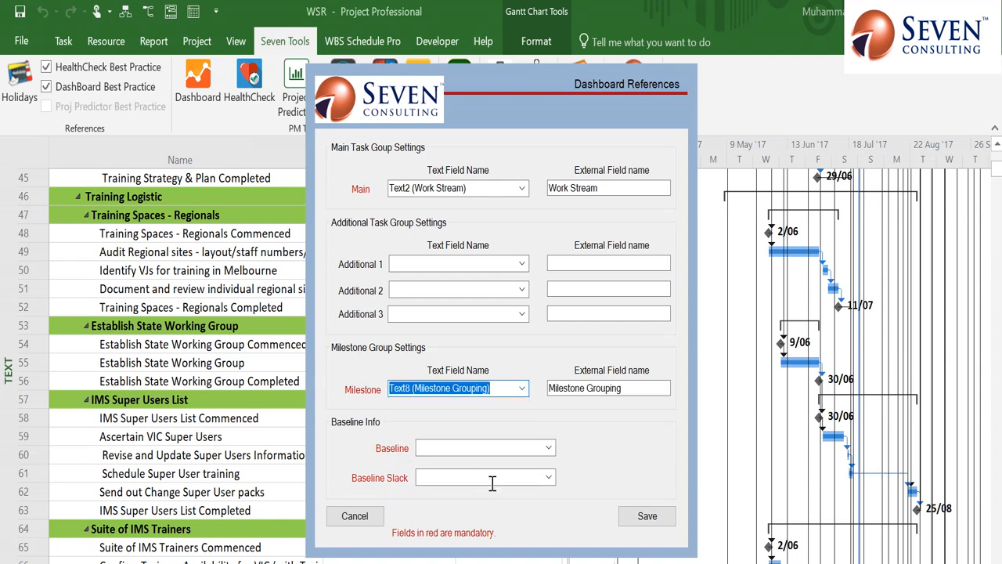
- Choose Baseline1 as the baseline and Duration1 (Baseline Slack) as the baseline slack, and dismiss the dashboard references without saving
left_click(550, 448)
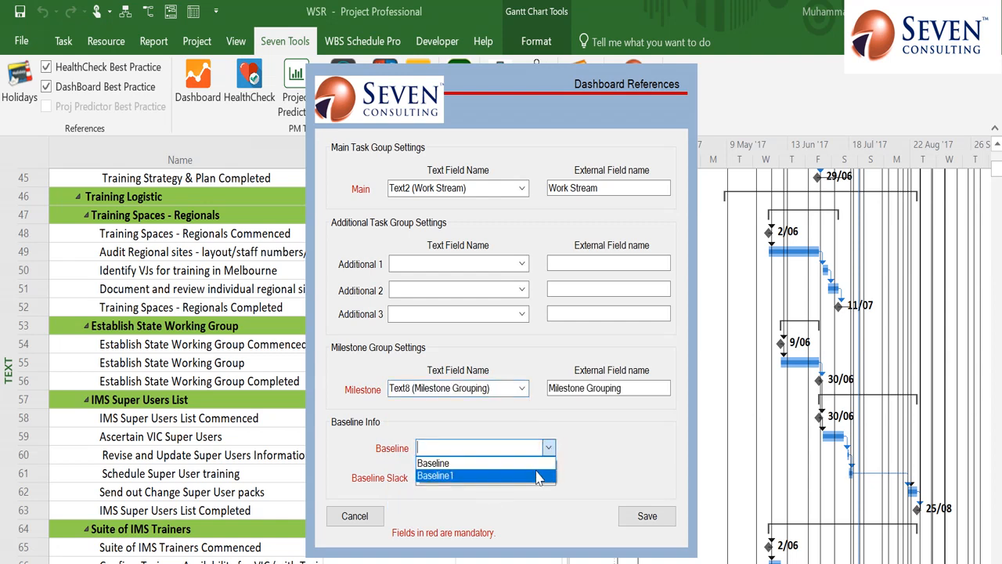
left_click(532, 481)
left_click(548, 449)
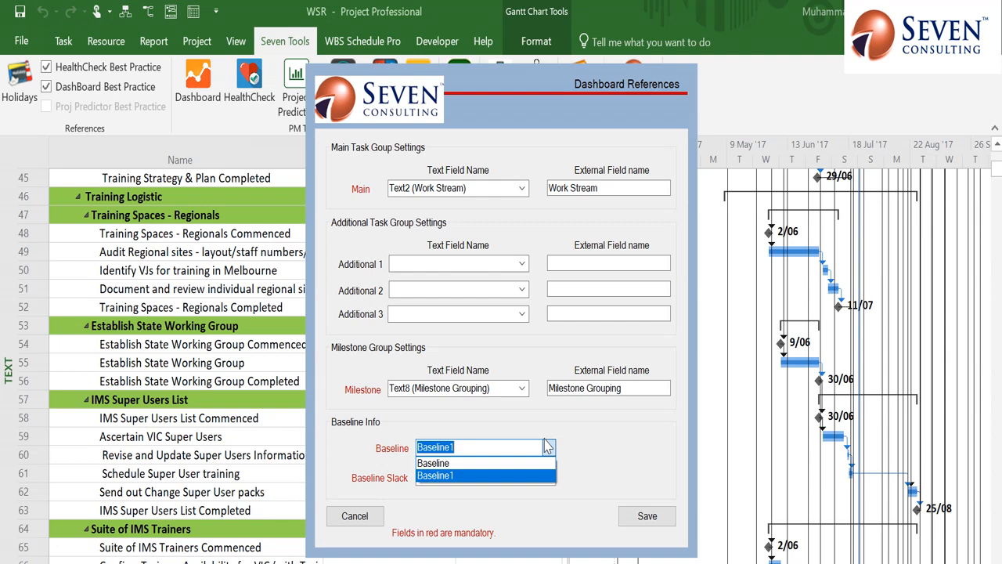
left_click(526, 476)
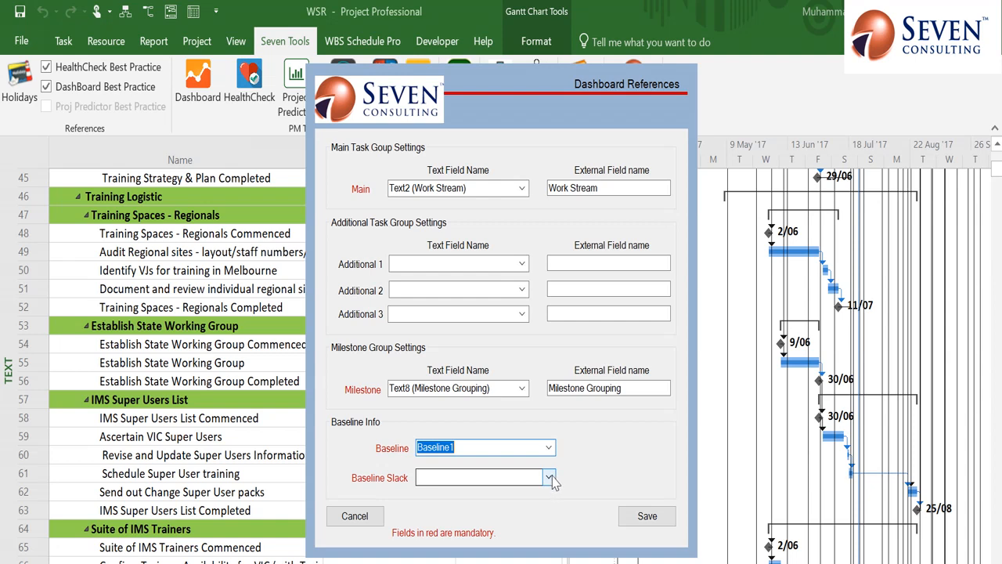
left_click(551, 478)
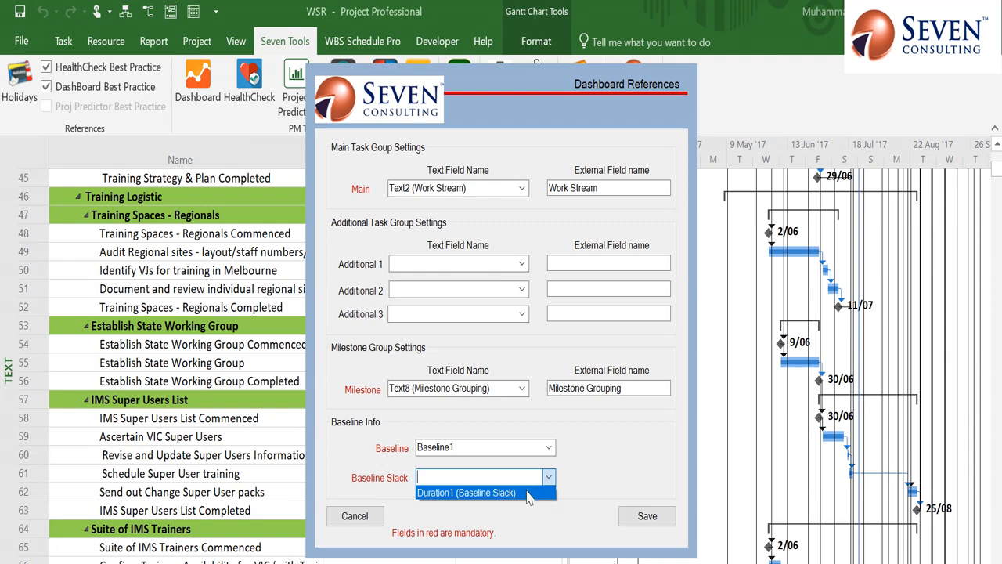
left_click(526, 492)
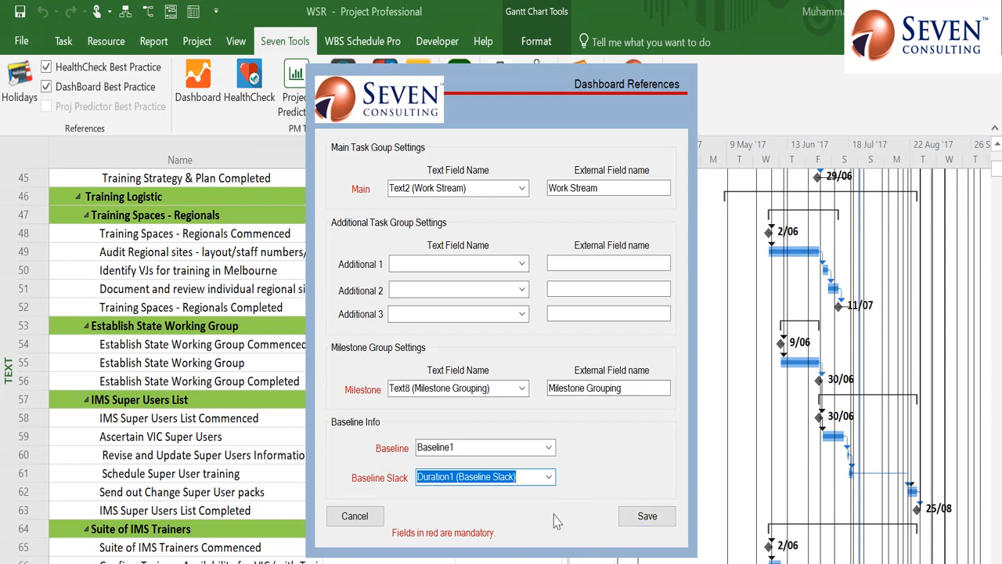
left_click(356, 516)
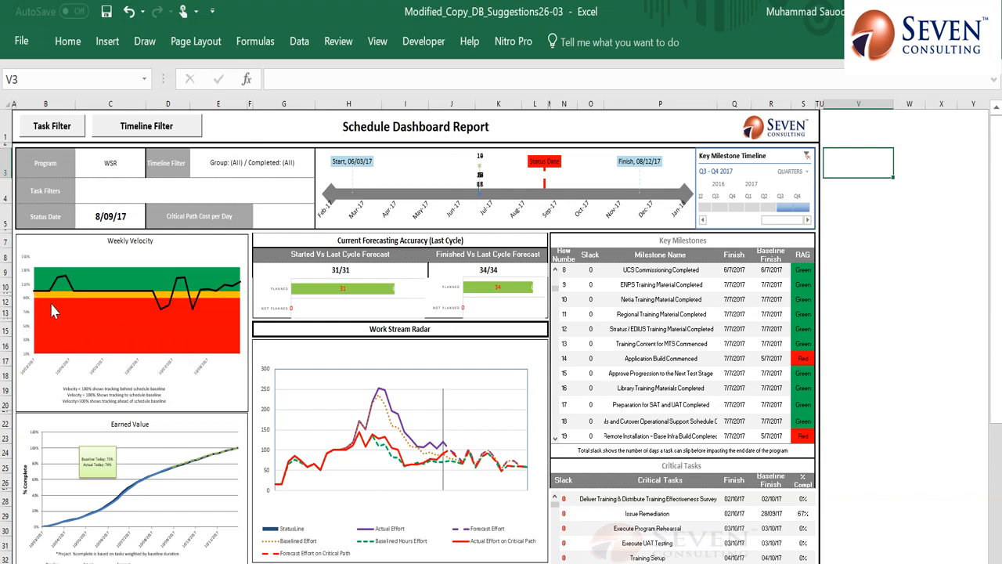
- Examine the Weekly Velocity, Earned Value and Task Burndown charts in the Schedule Dashboard Report in Excel
mouse_move(35, 291)
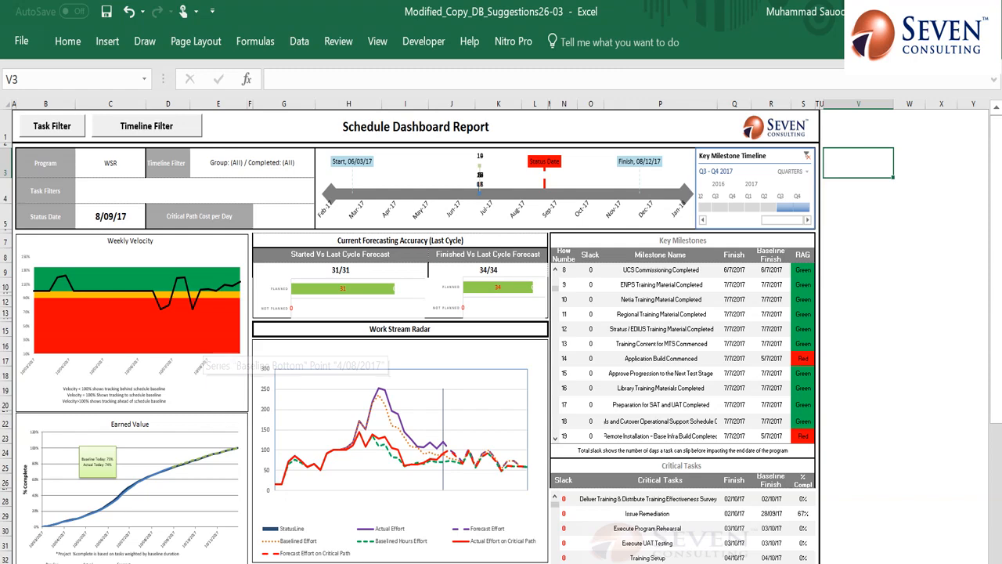
scroll(705, 251, "up", 3)
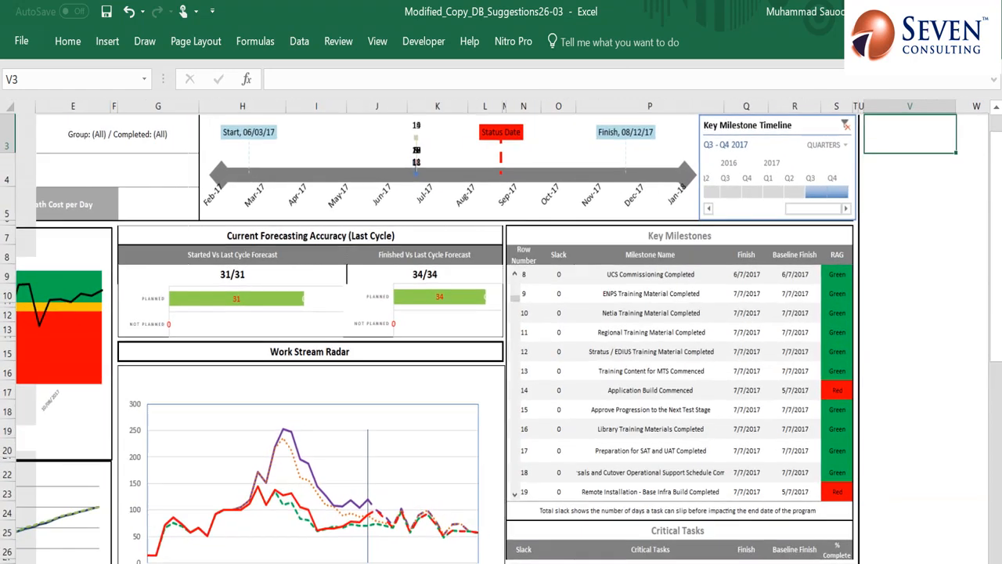
scroll(497, 548, "left", 3)
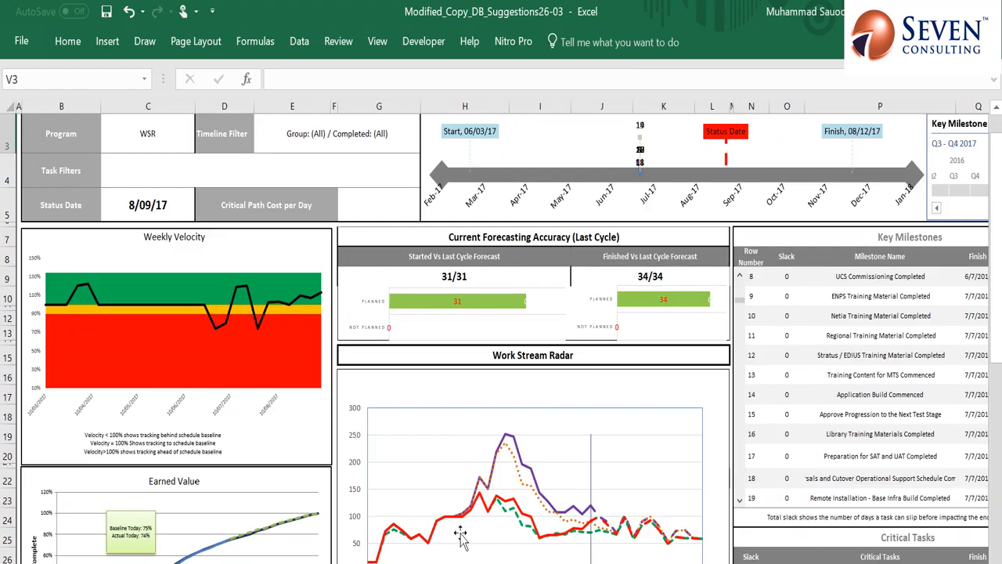
scroll(421, 508, "down", 3)
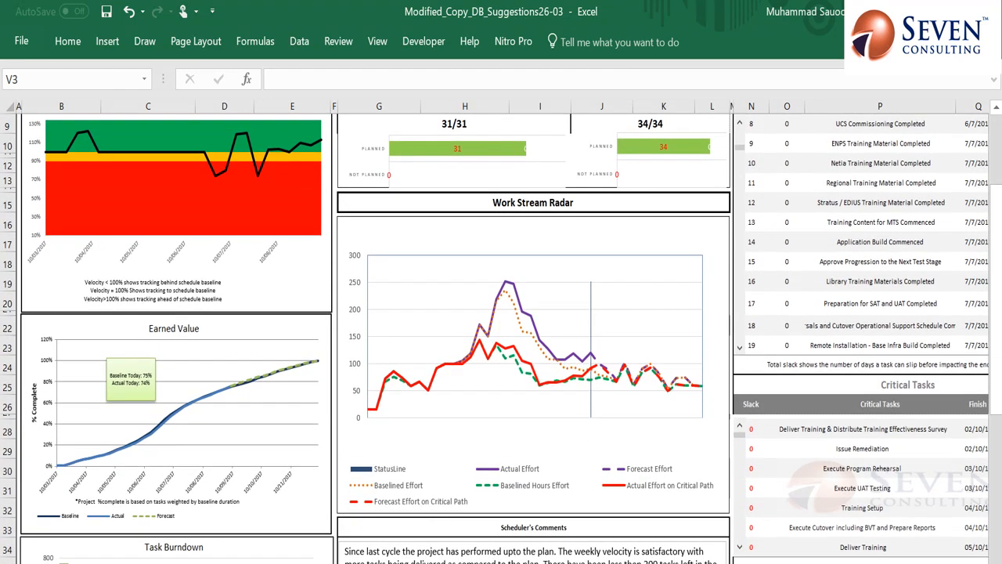
scroll(616, 509, "up", 3)
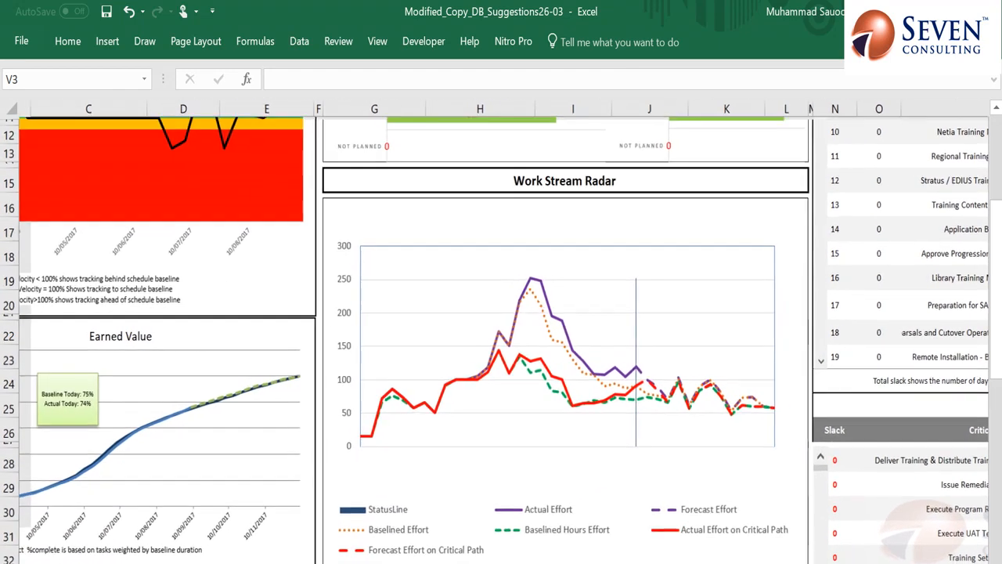
scroll(517, 470, "left", 2)
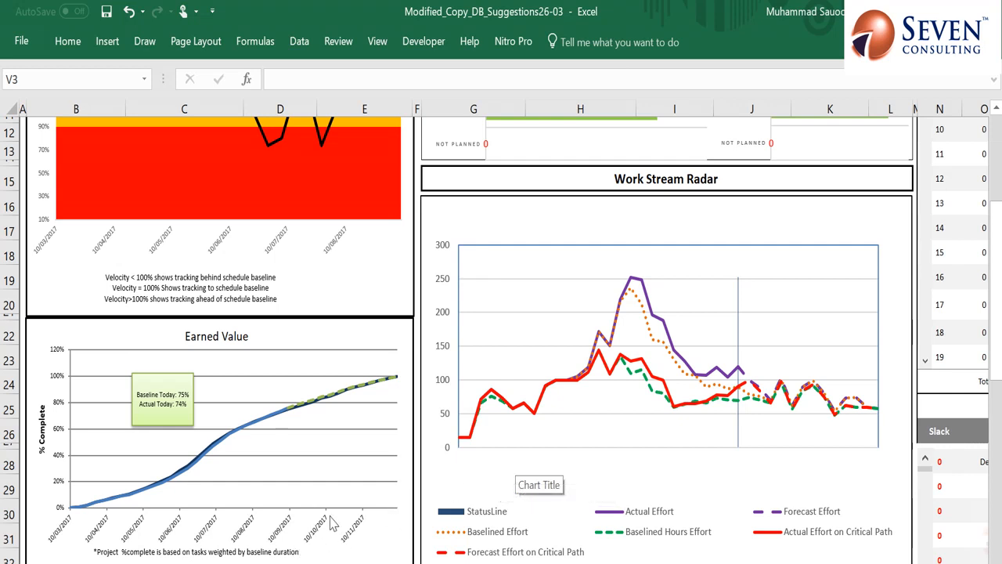
scroll(331, 523, "down", 1)
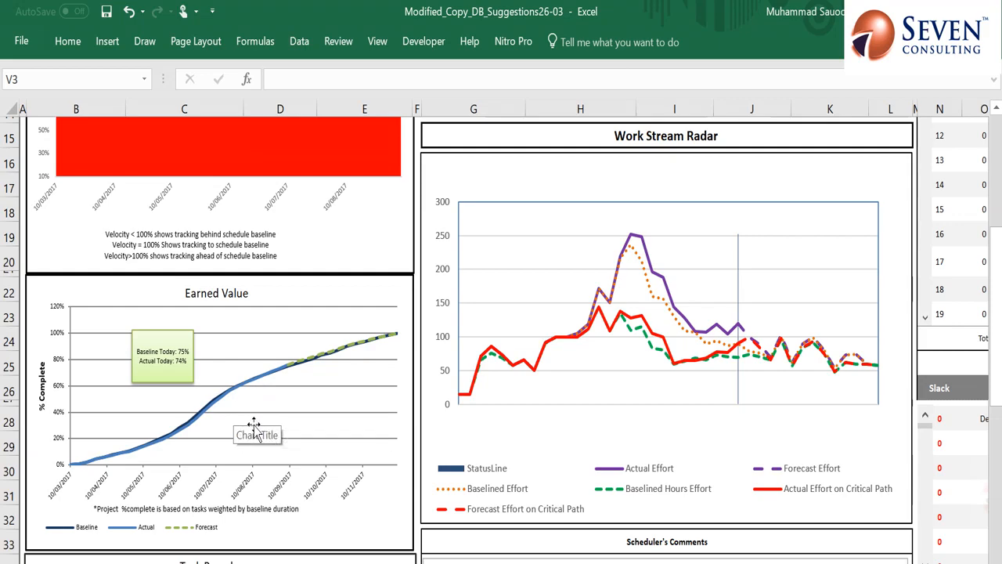
scroll(270, 436, "down", 1)
scroll(269, 436, "down", 5)
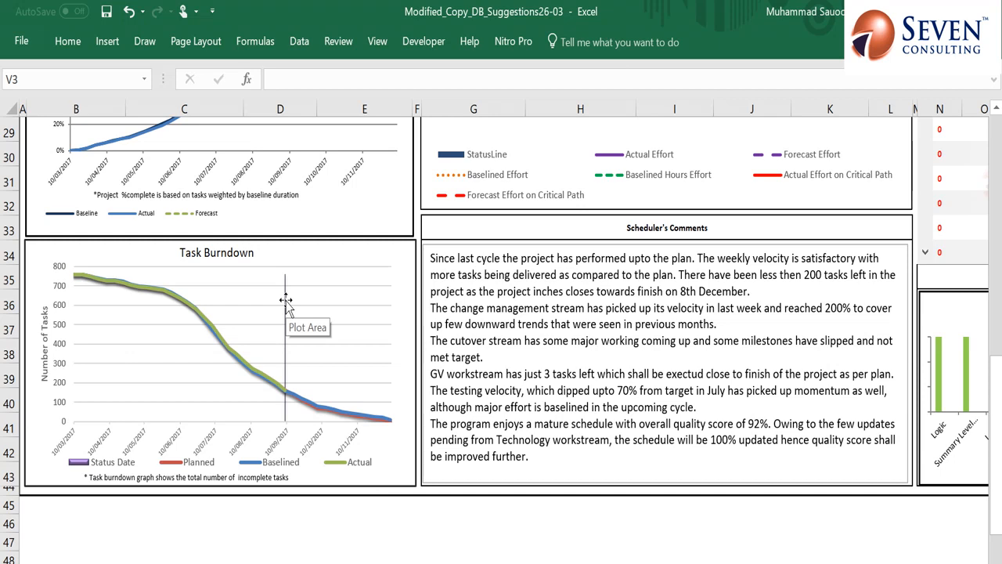
- Examine the Current Forecasting Accuracy section and the Work Stream Radar chart of the dashboard report
scroll(321, 278, "up", 8)
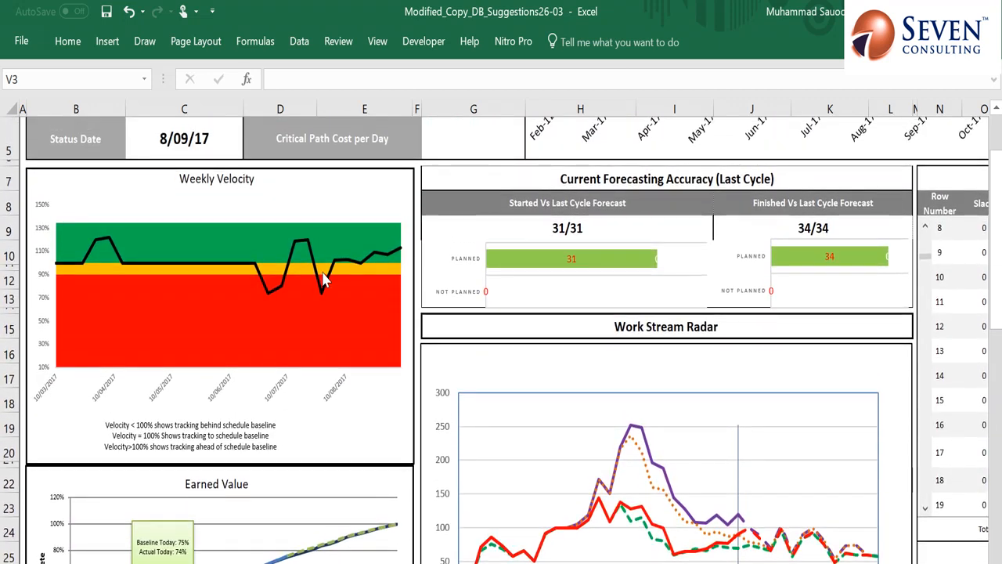
scroll(350, 279, "up", 2)
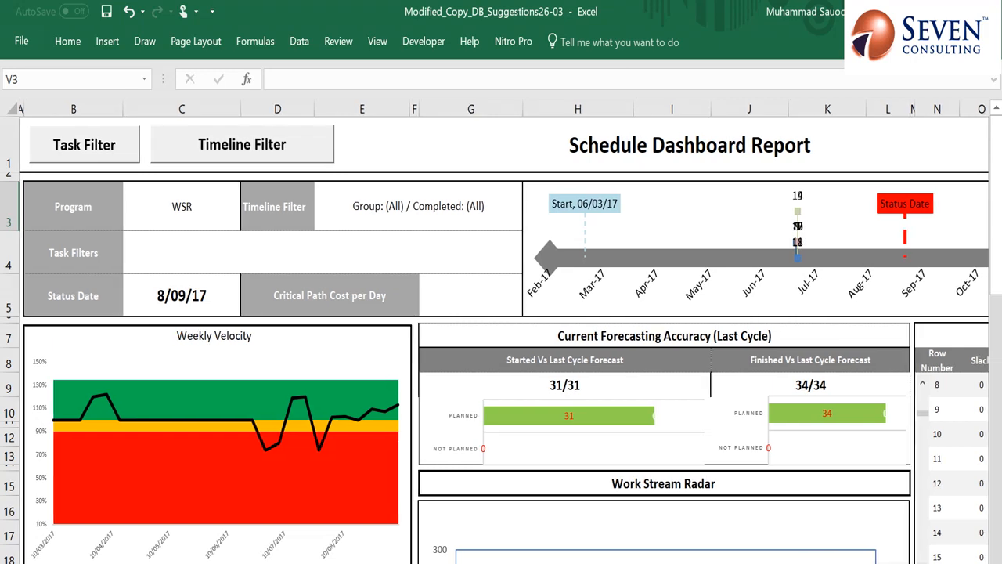
scroll(501, 328, "right", 3)
scroll(501, 329, "left", 3)
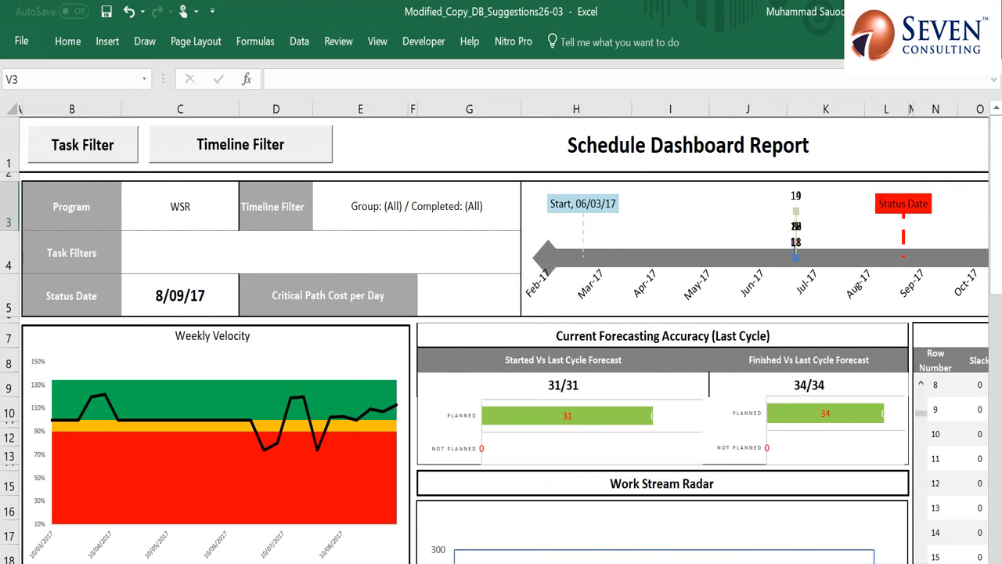
scroll(504, 340, "right", 1)
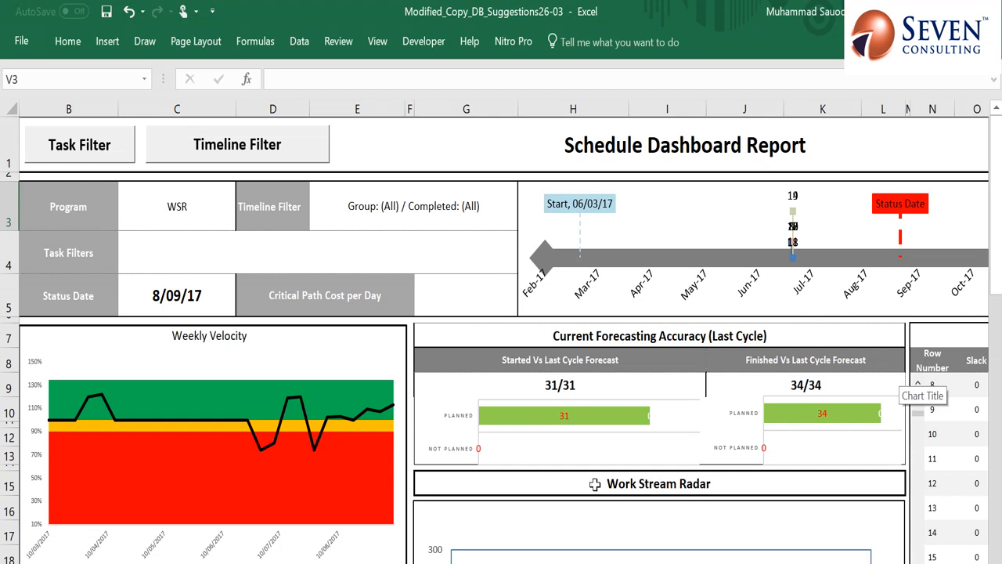
scroll(600, 469, "down", 2)
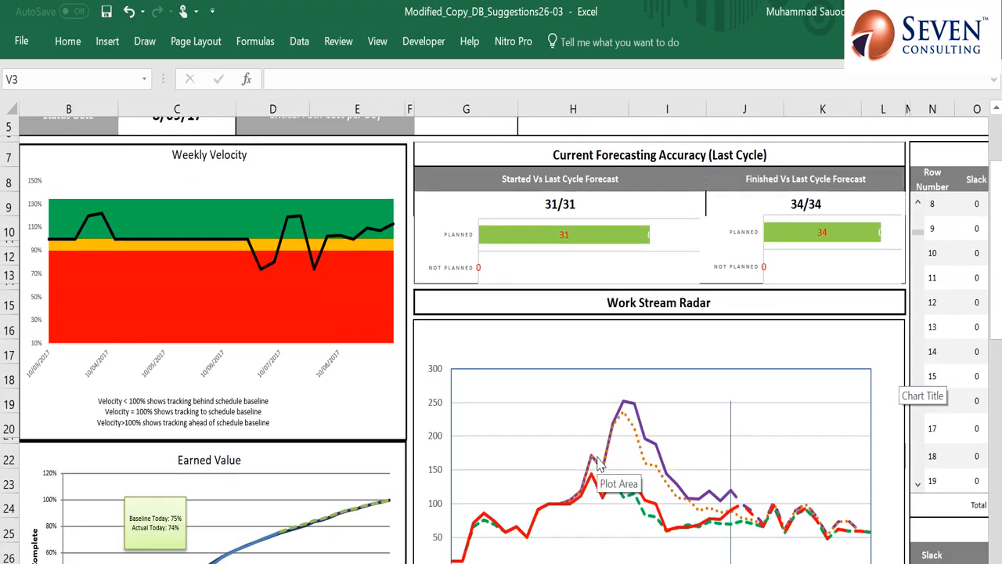
scroll(600, 461, "down", 2)
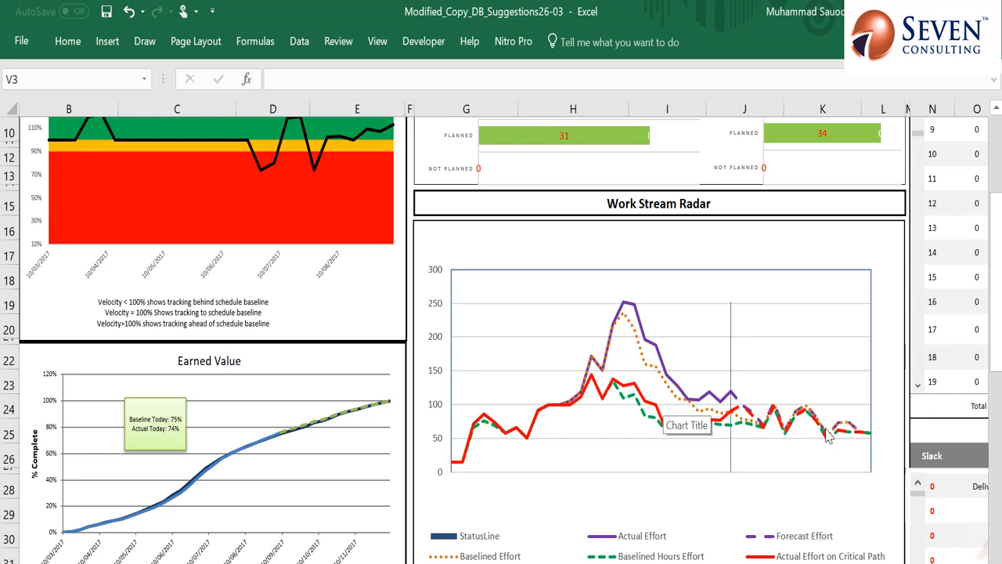
- Examine the actual, forecast, baselined and critical path effort lines in the Work Stream Radar chart and its legend
mouse_move(827, 437)
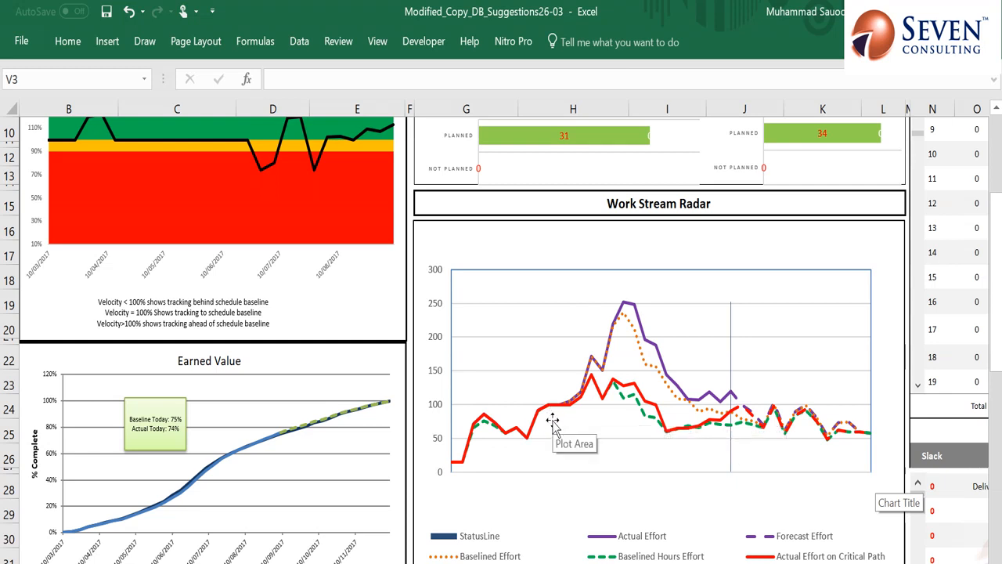
mouse_move(574, 407)
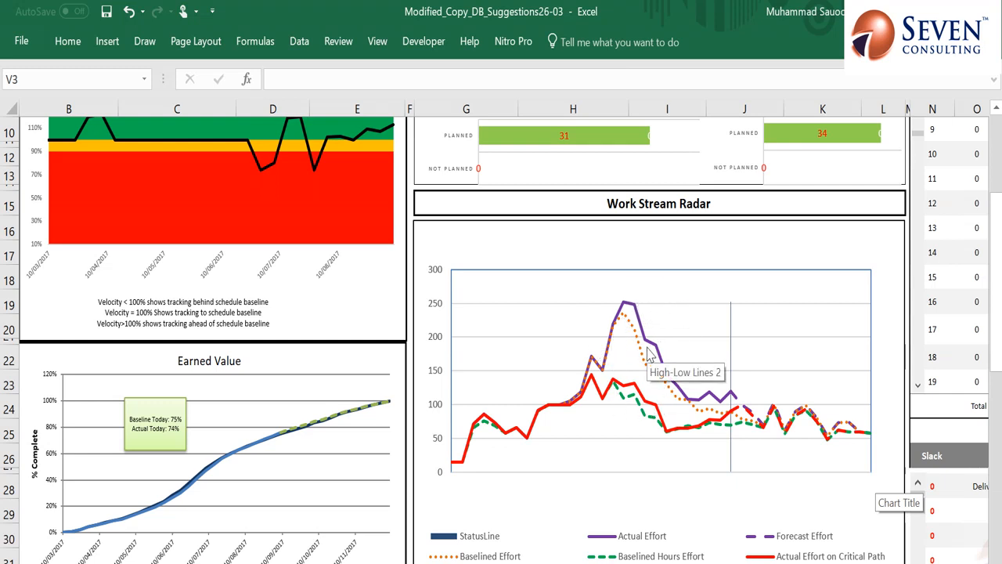
scroll(647, 353, "down", 4)
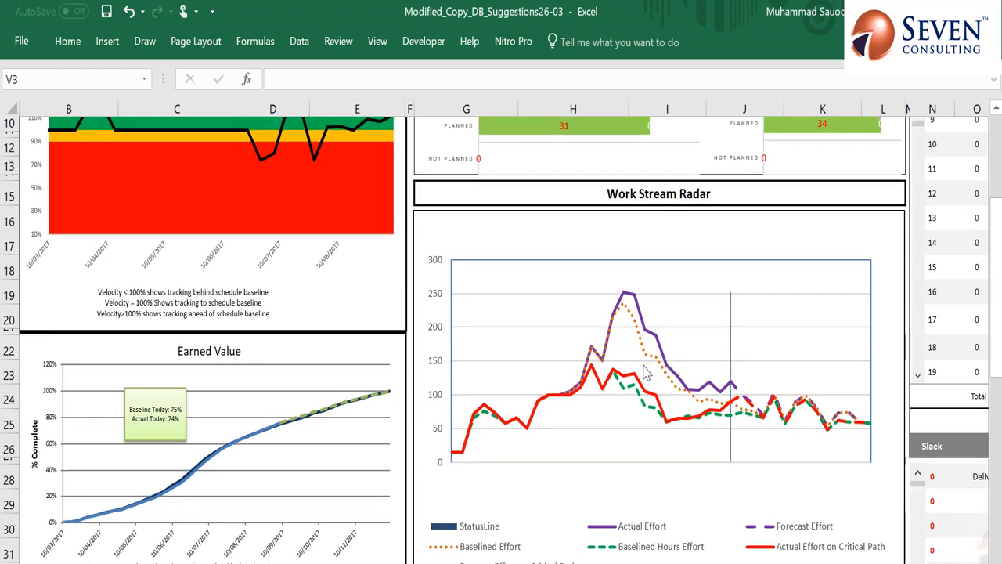
scroll(642, 365, "down", 1)
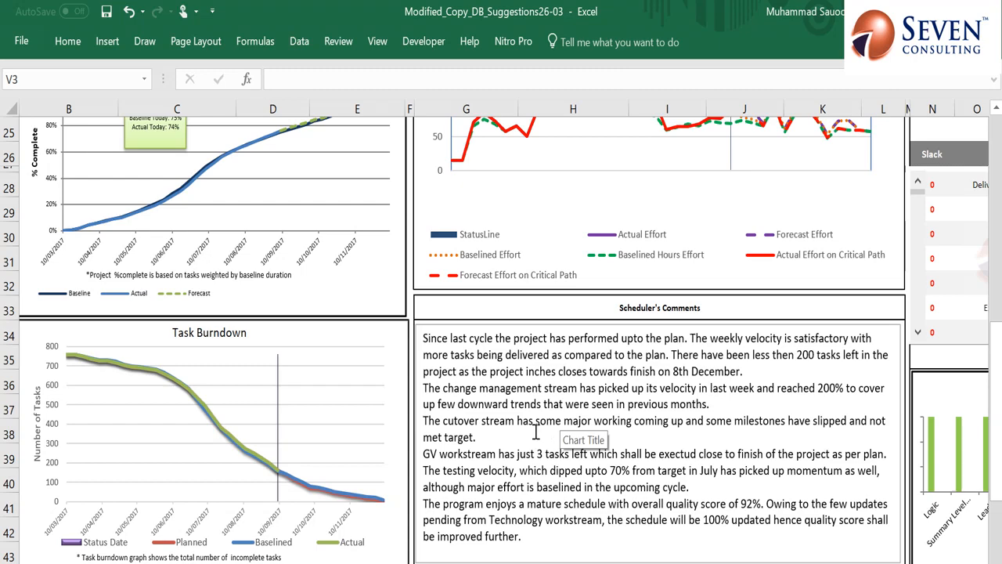
scroll(530, 429, "up", 6)
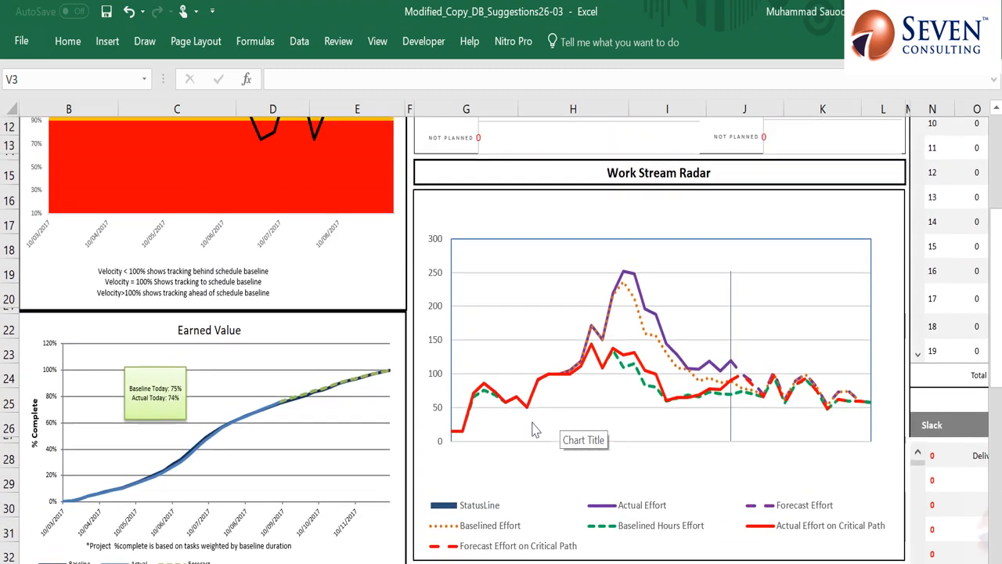
- Try adding the sample text "cvzx" at the end of the Scheduler's Comments
scroll(600, 443, "down", 6)
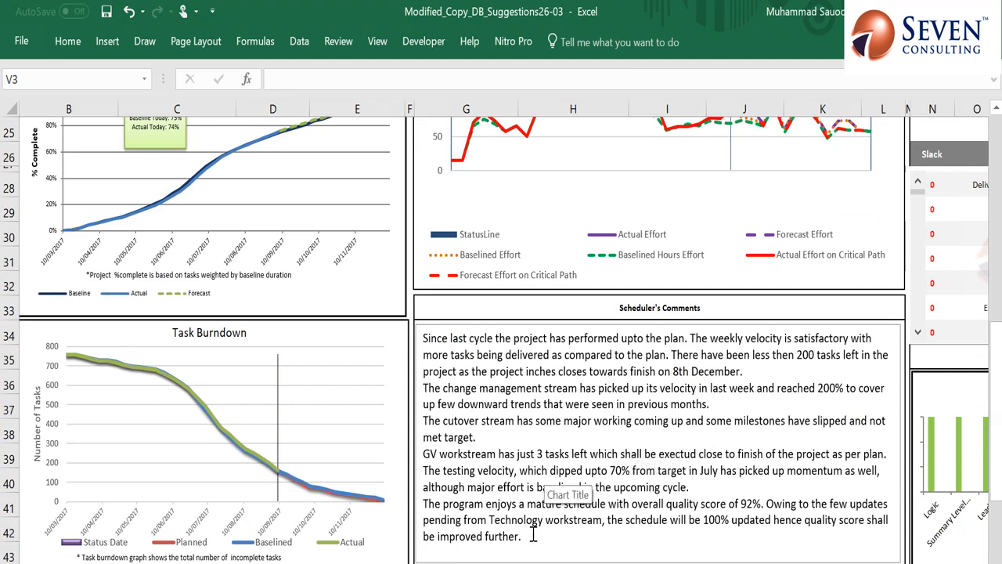
left_click(551, 539)
type("cvzx")
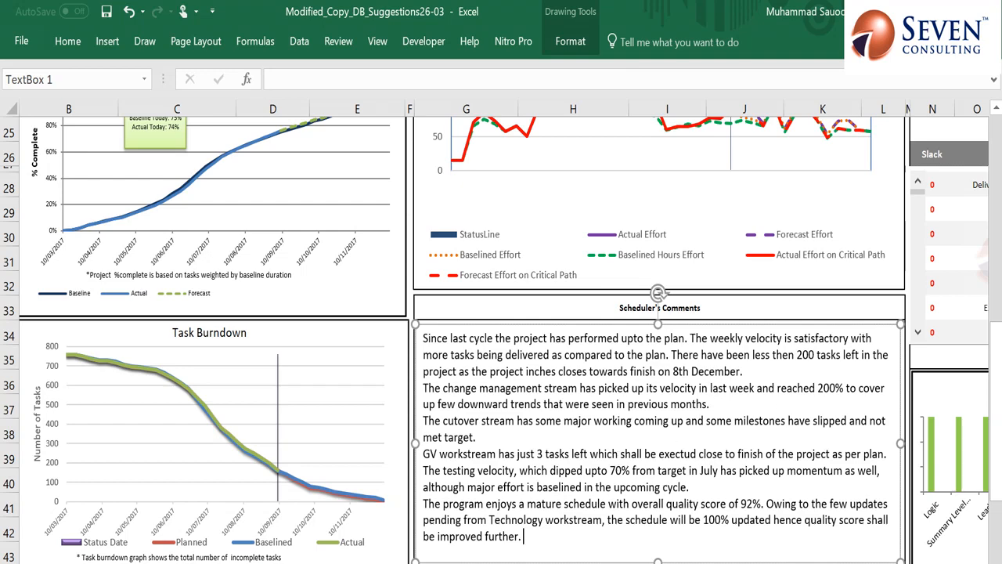
- Examine the slack, finish, baseline finish and RAG columns of the Key Milestones table
scroll(519, 519, "right", 5)
scroll(523, 510, "up", 6)
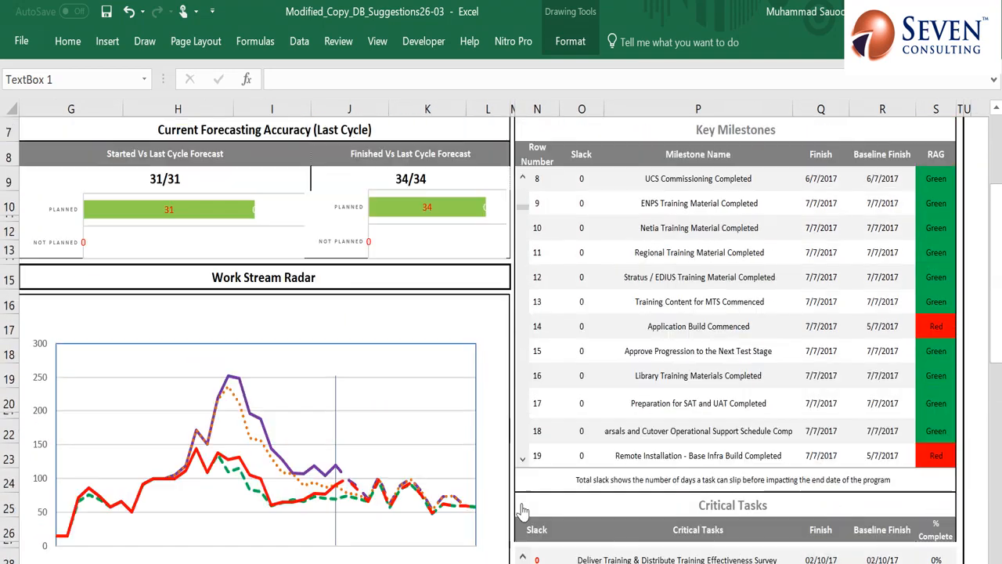
scroll(523, 510, "up", 1)
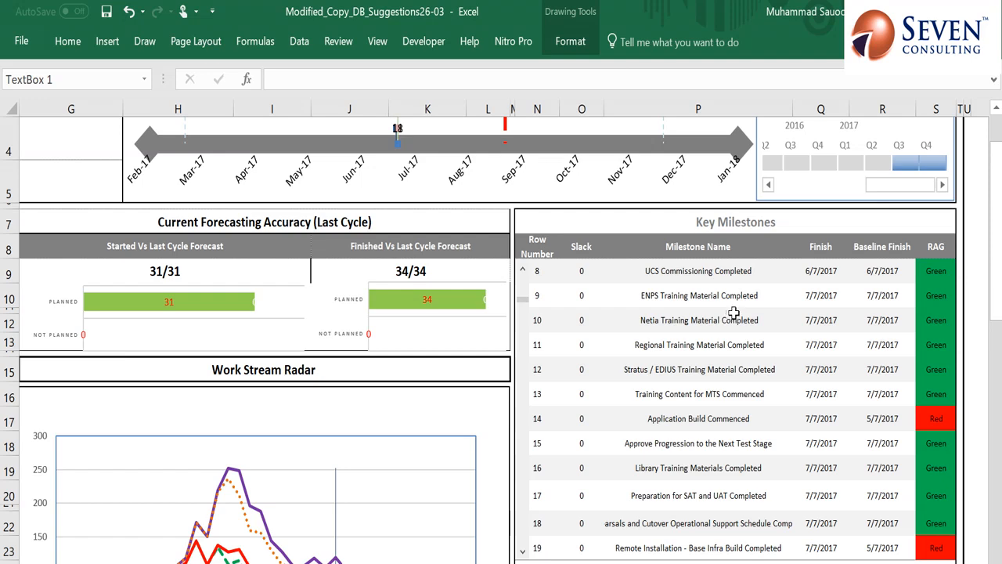
scroll(733, 312, "down", 1)
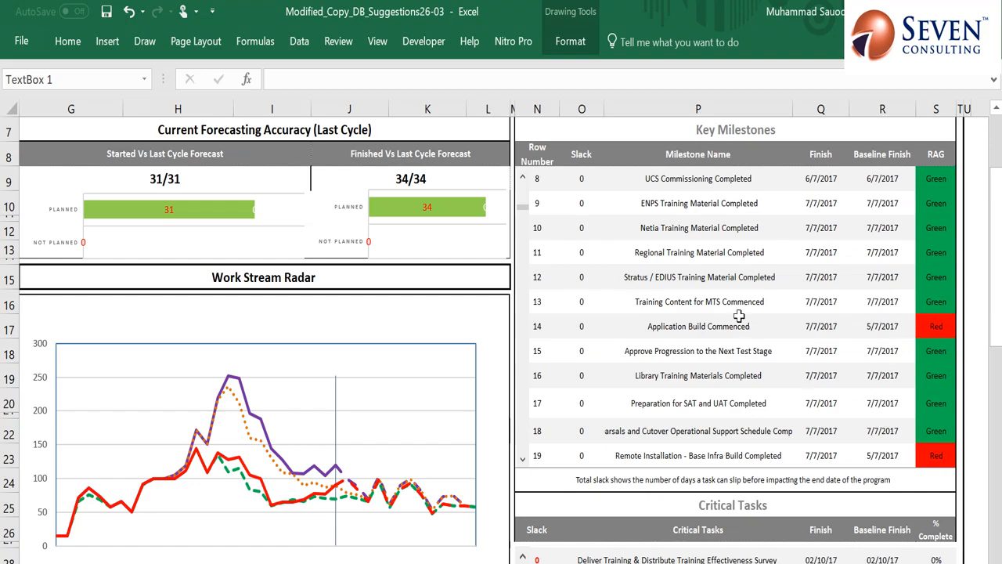
scroll(736, 314, "up", 2)
scroll(725, 311, "down", 2)
- Browse the Key Milestones list back to row 4 and down to rows 20 to 31
left_click(523, 178)
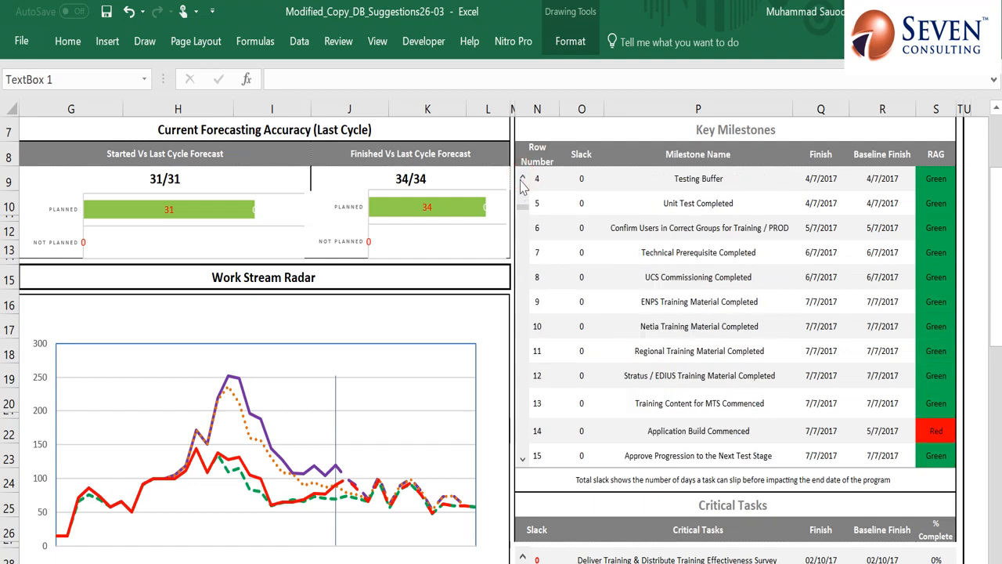
left_click(523, 179)
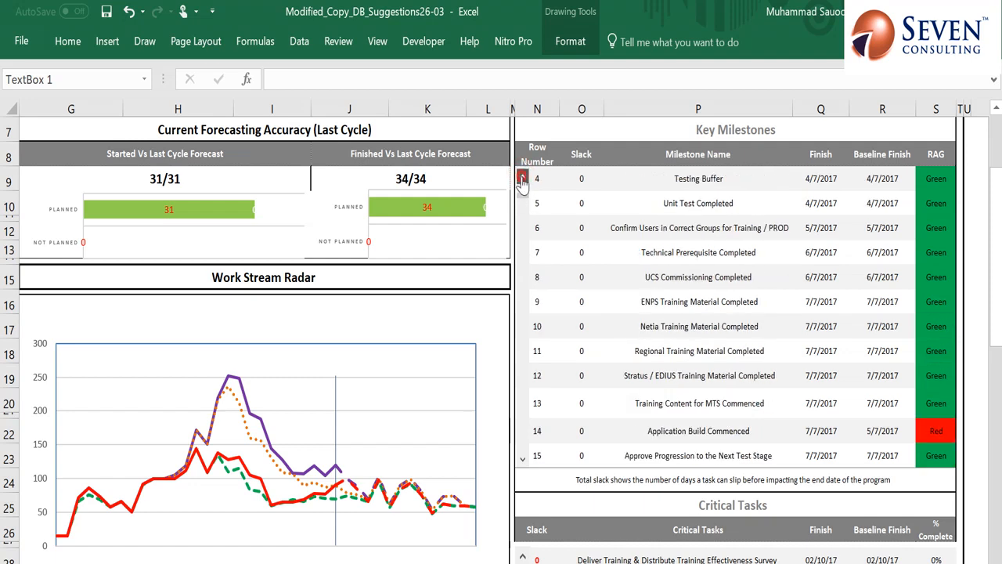
left_click(522, 459)
left_click(522, 462)
left_click(522, 462)
left_click(522, 462)
left_click(522, 462)
left_click(523, 462)
left_click(522, 462)
left_click(522, 462)
left_click(522, 462)
left_click(522, 462)
left_click(522, 461)
left_click(522, 462)
left_click(522, 460)
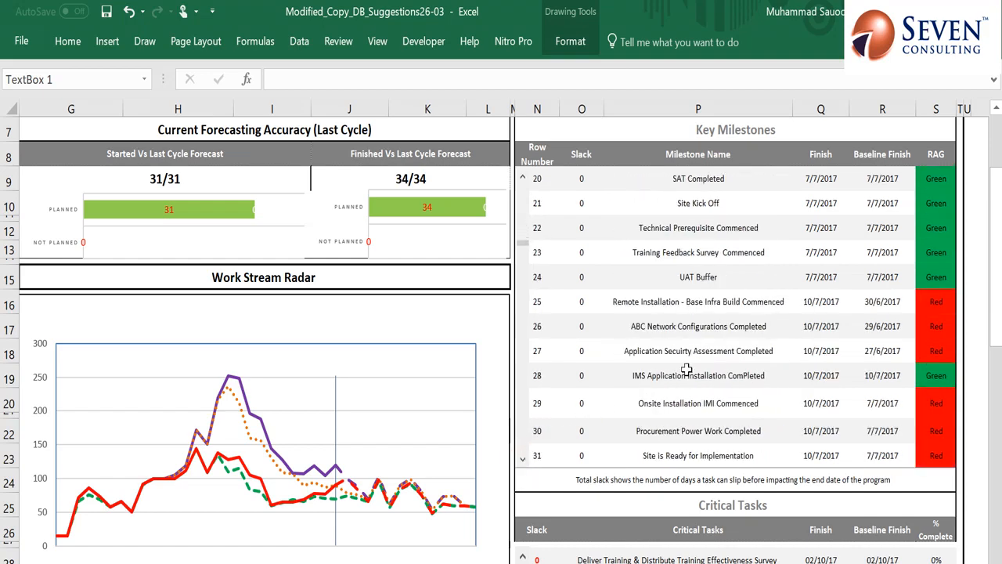
- Browse the Critical Tasks list down to the tasks finishing 13/10/17 and return to its start
scroll(771, 322, "down", 3)
scroll(771, 322, "down", 2)
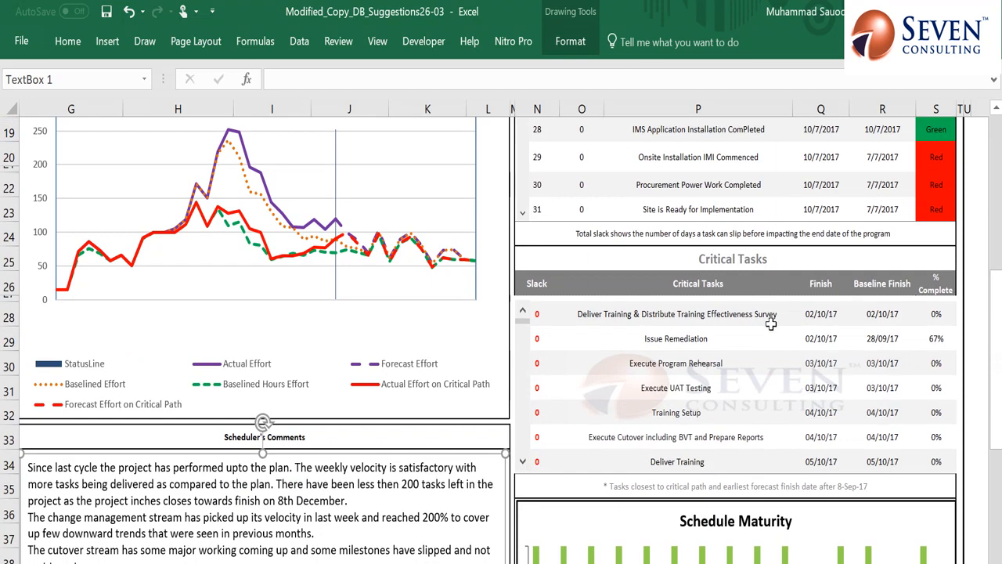
left_click(522, 462)
left_click(522, 462)
left_click(522, 462)
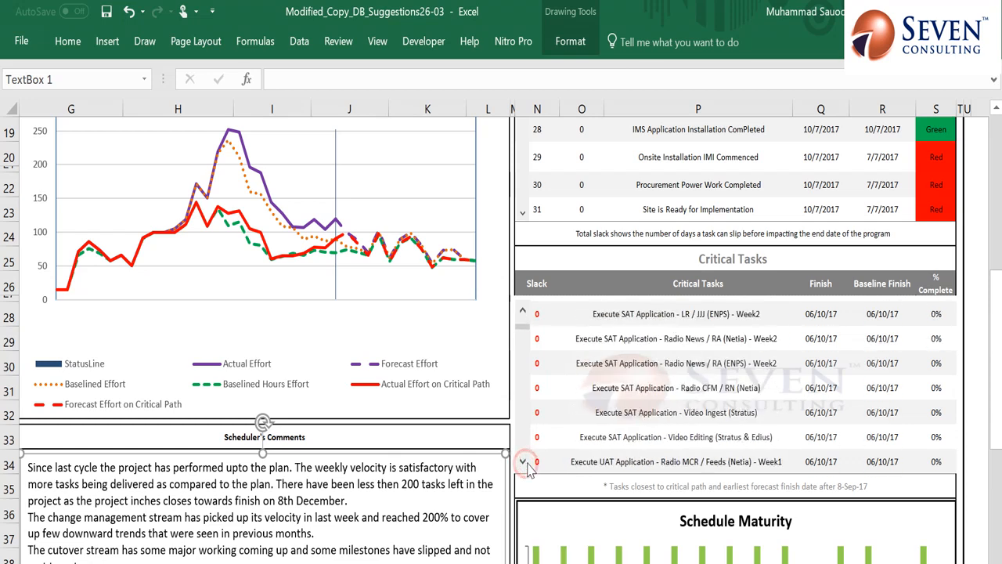
left_click(523, 462)
left_click(523, 463)
left_click(523, 462)
left_click(523, 462)
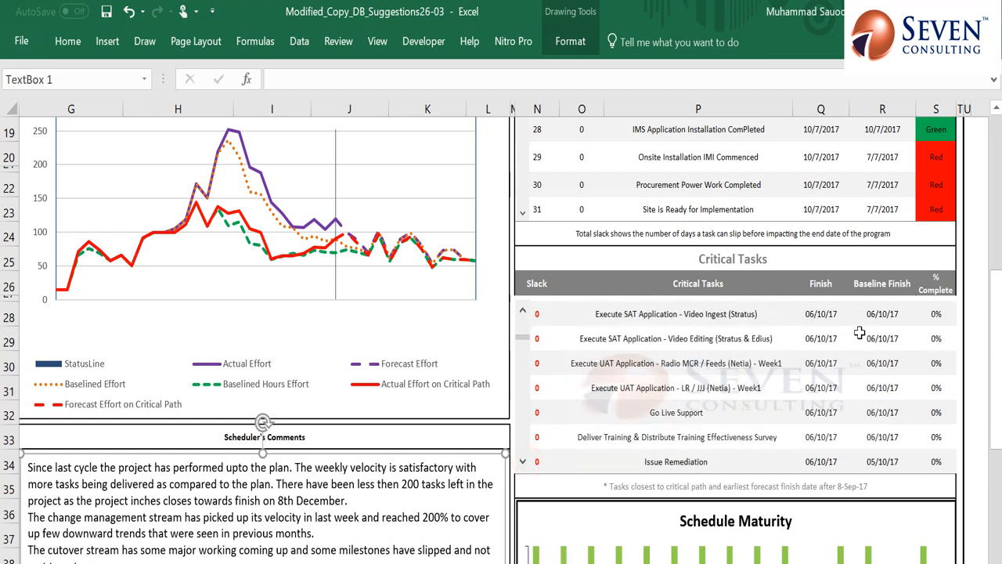
left_click(523, 463)
left_click(523, 463)
left_click(523, 463)
left_click(523, 463)
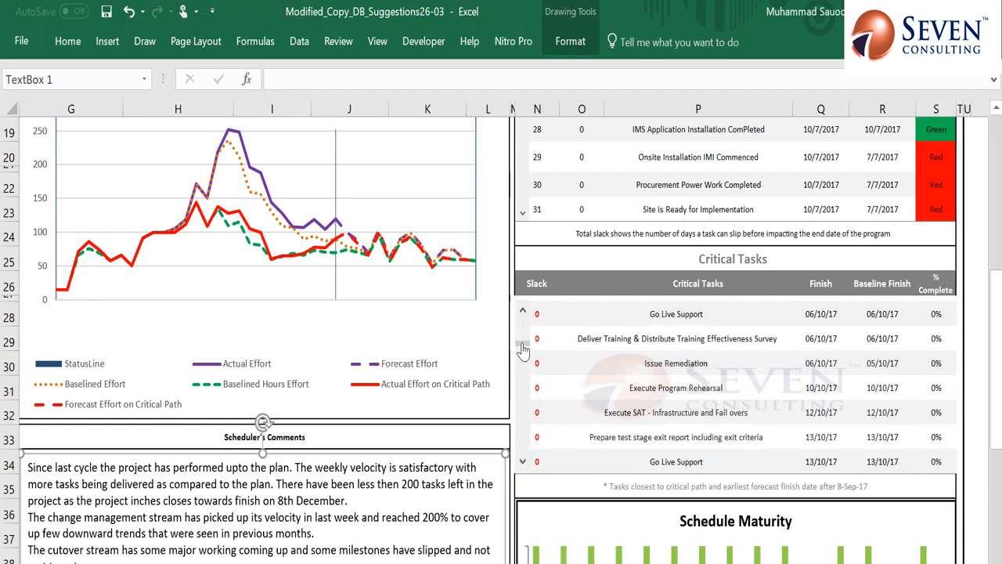
left_click_drag(523, 347, 523, 315)
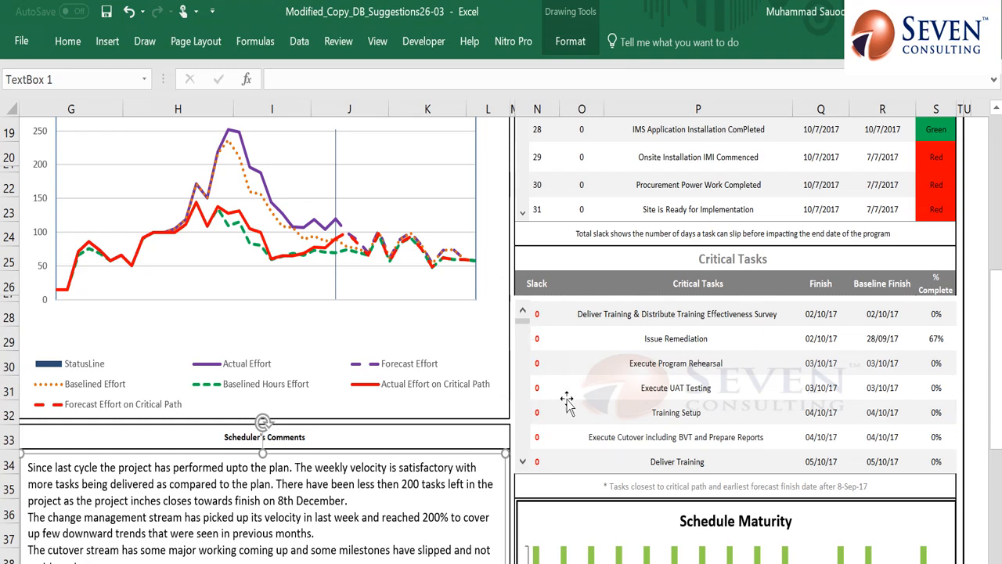
- Examine the Schedule Maturity chart and its schedule quality checks, from Logic to BEI
scroll(570, 407, "down", 2)
scroll(574, 411, "down", 1)
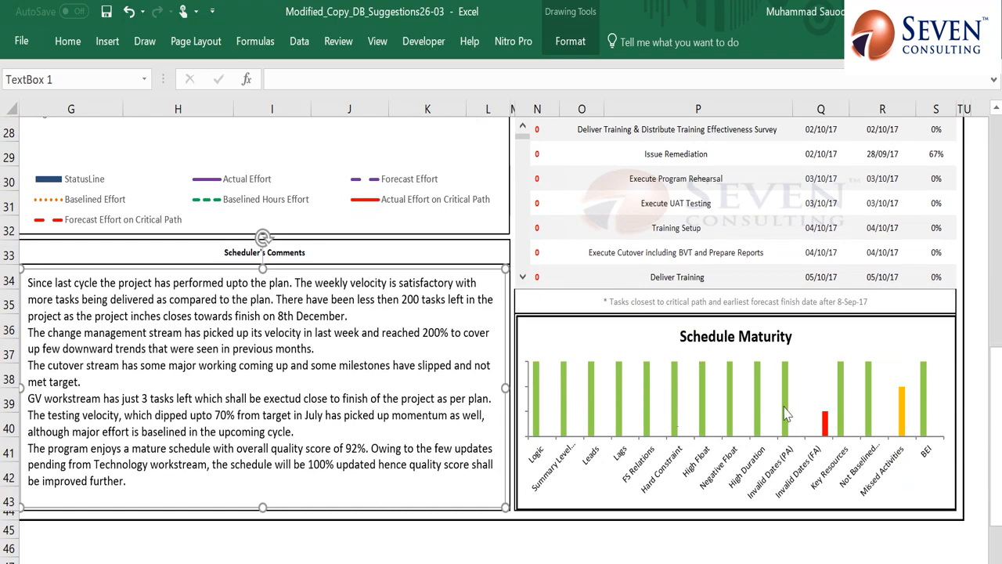
mouse_move(758, 405)
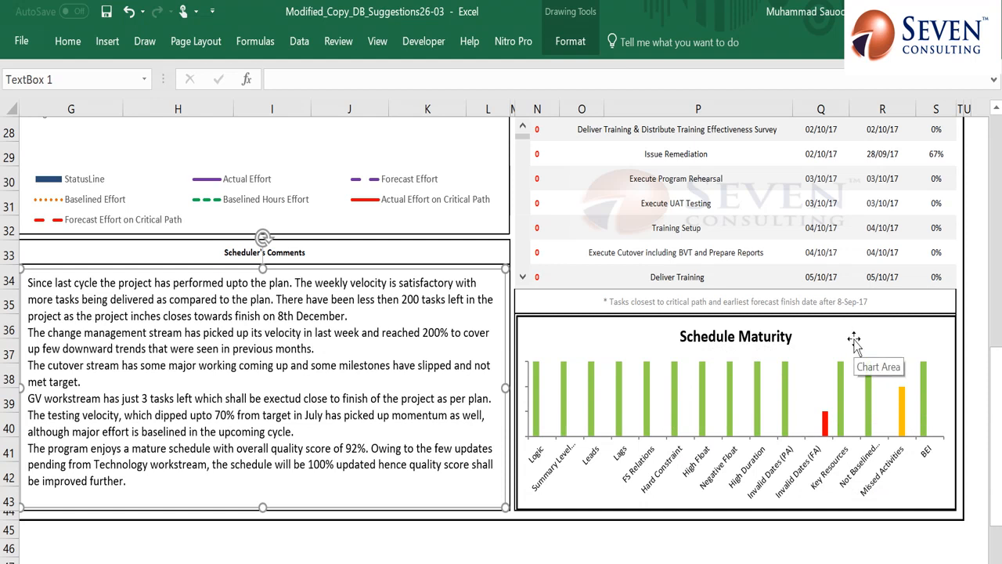
- Apply a task filter to the dashboard that limits the Work Stream to Change Management
scroll(797, 300, "up", 6)
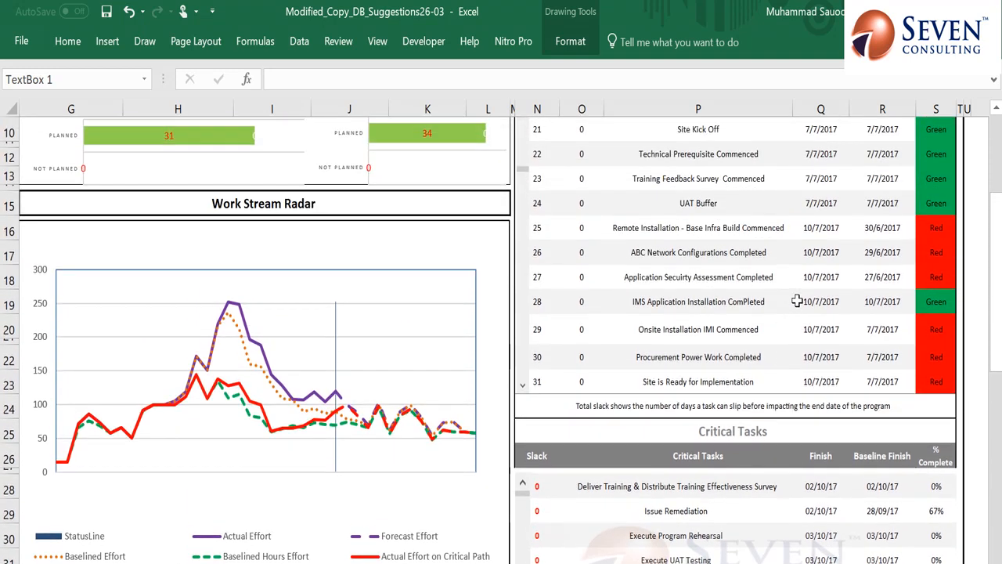
scroll(797, 301, "up", 3)
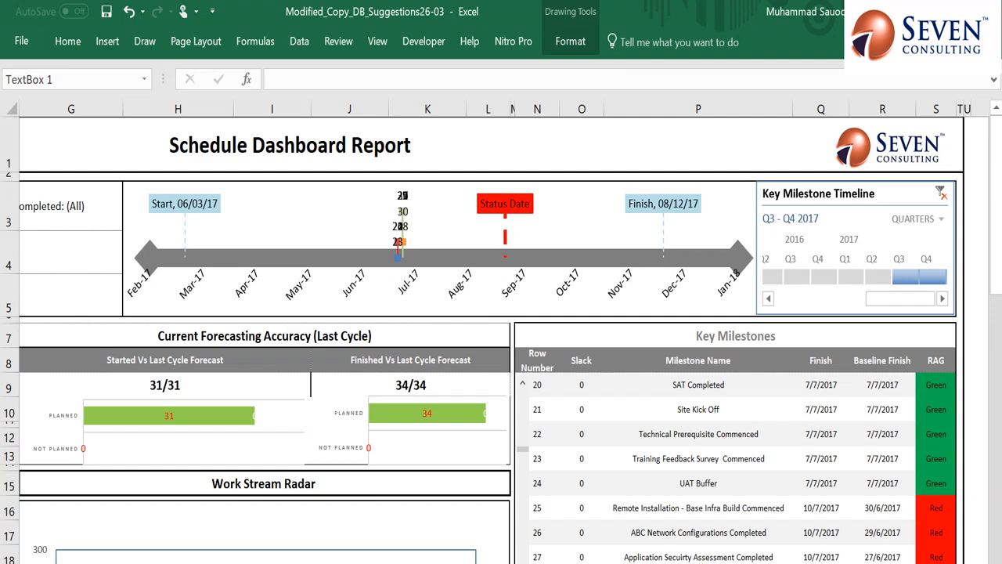
scroll(411, 231, "left", 5)
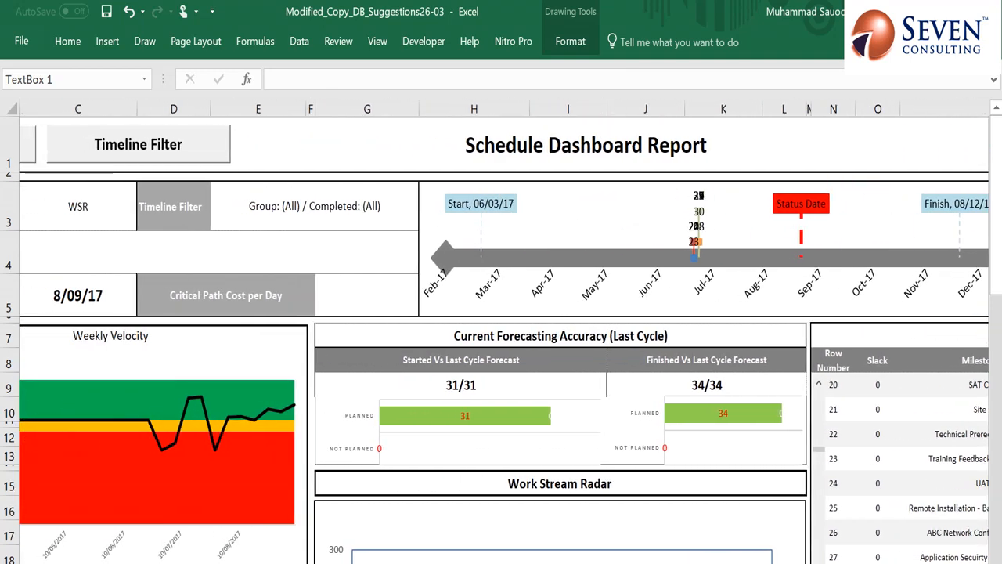
scroll(411, 231, "left", 2)
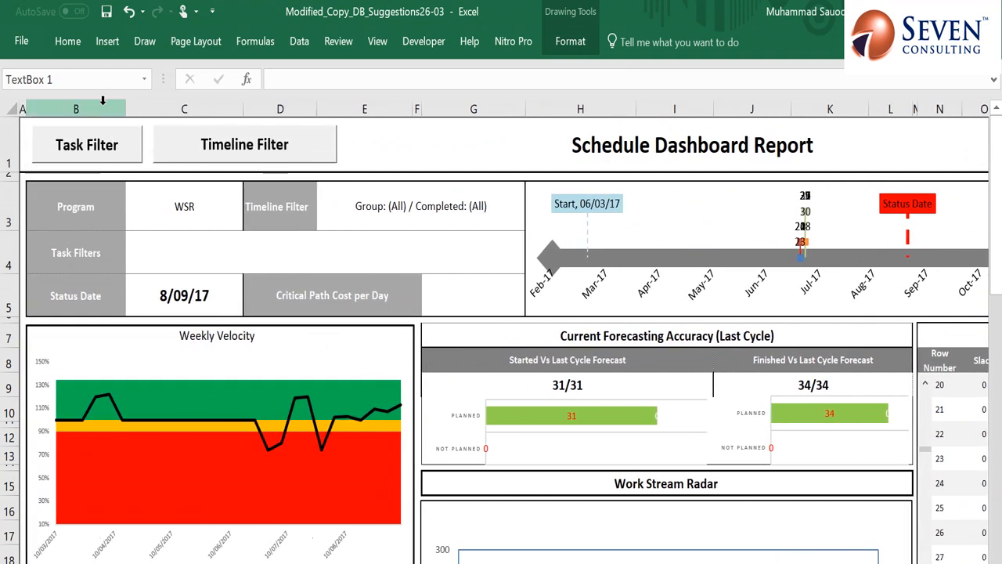
left_click(92, 156)
left_click(92, 153)
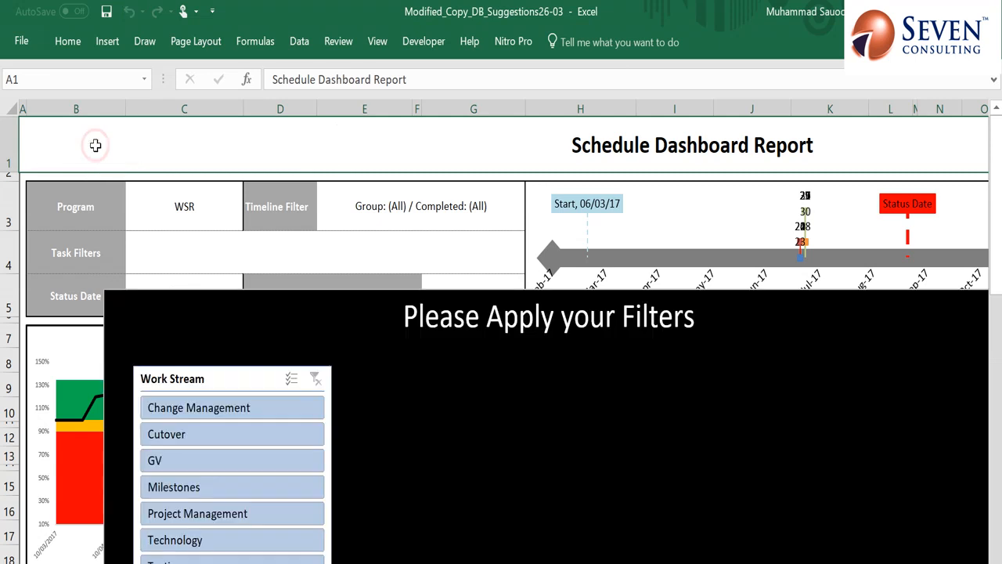
scroll(890, 290, "down", 1)
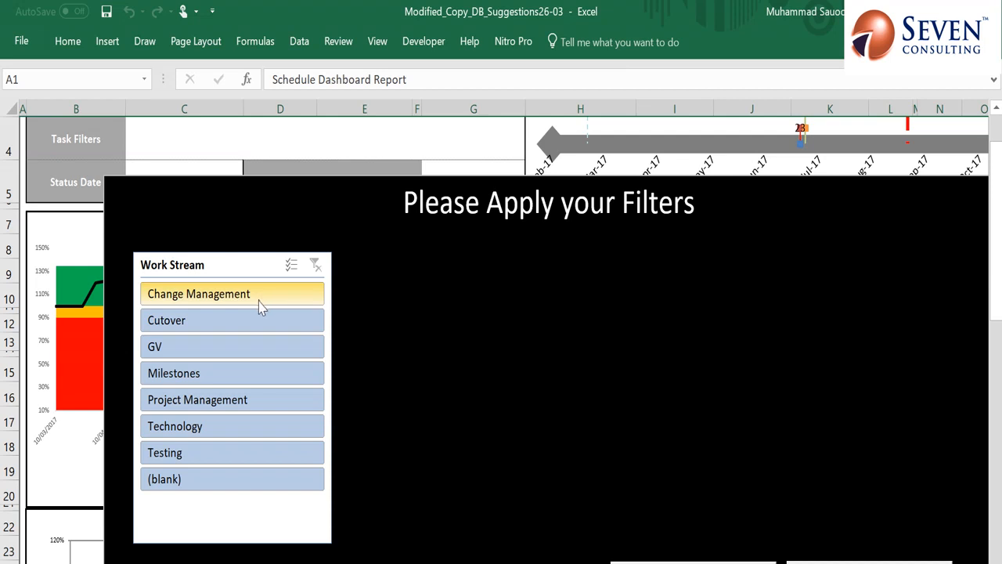
left_click(262, 304)
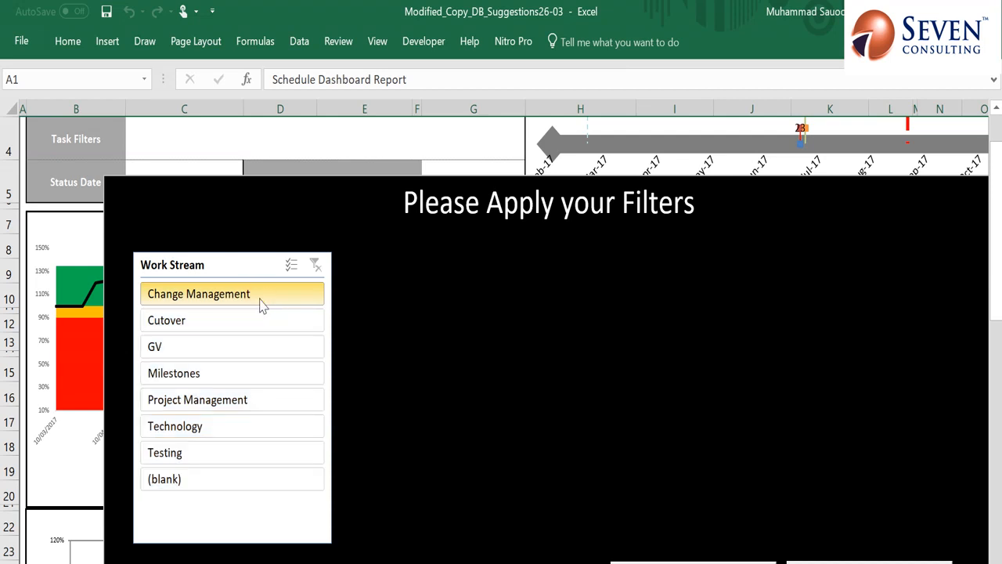
left_click_drag(995, 270, 995, 283)
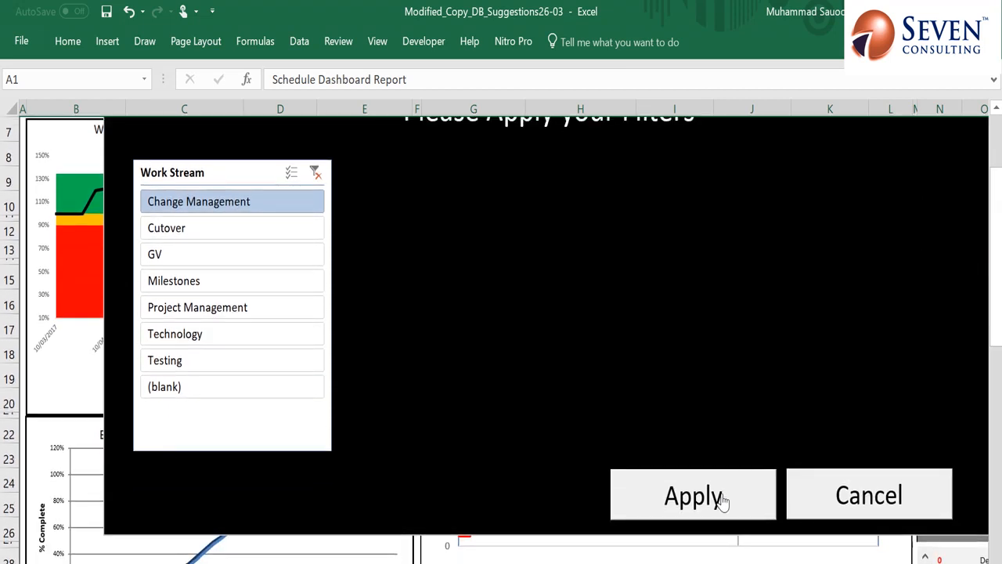
left_click(723, 499)
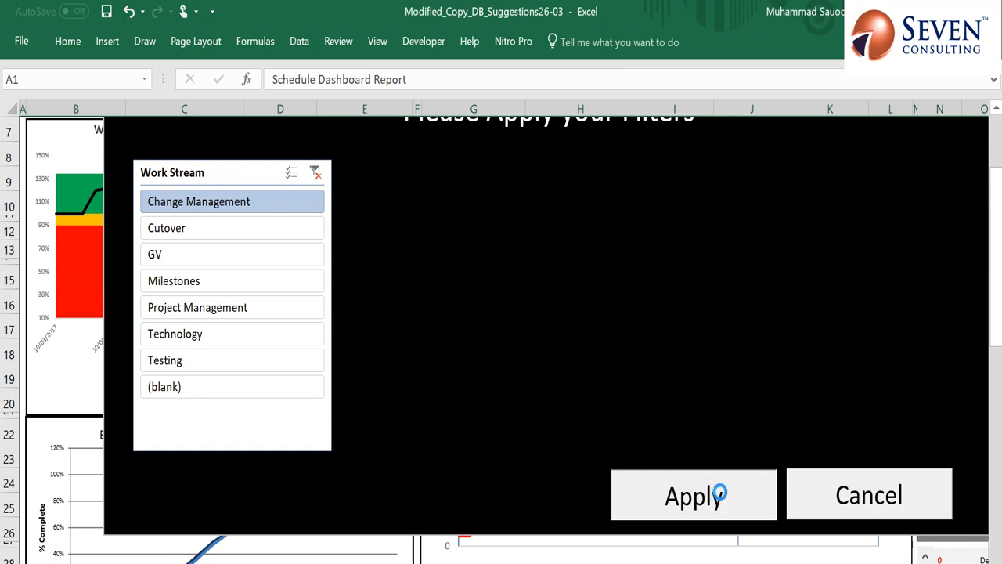
left_click(721, 501)
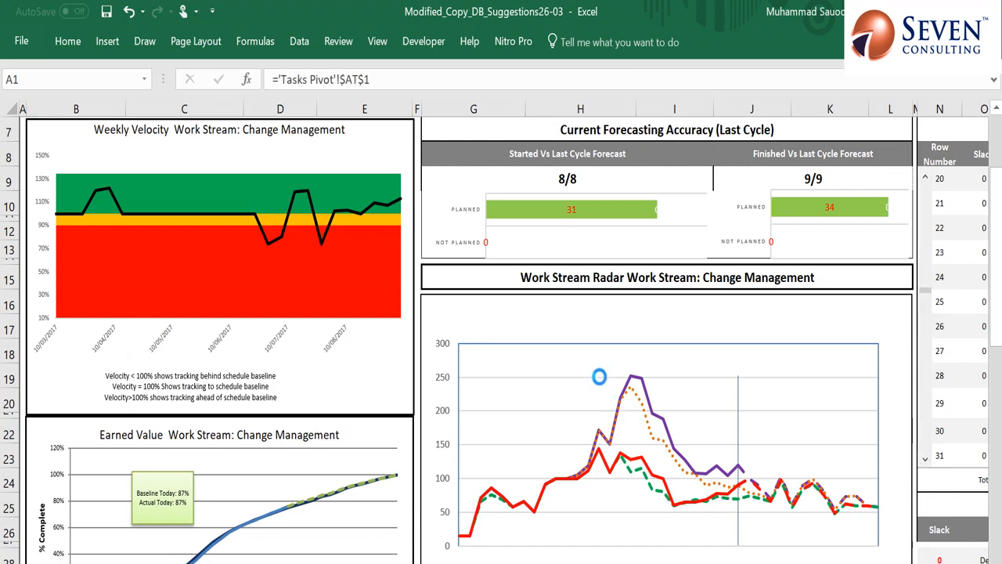
- Examine the Change Management charts, the Key Milestones table and the Key Milestone Timeline of the filtered dashboard
scroll(475, 388, "down", 4)
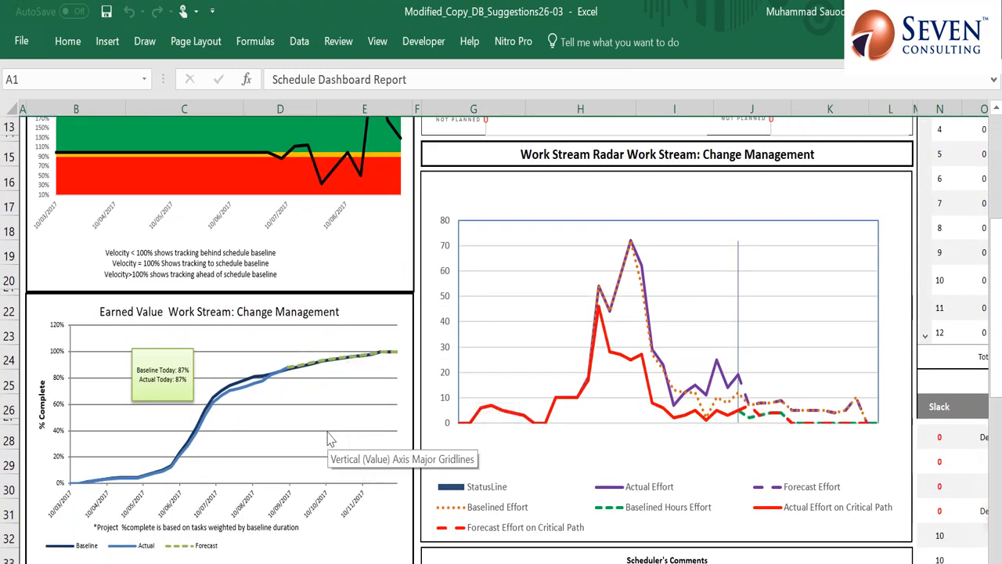
scroll(317, 399, "up", 4)
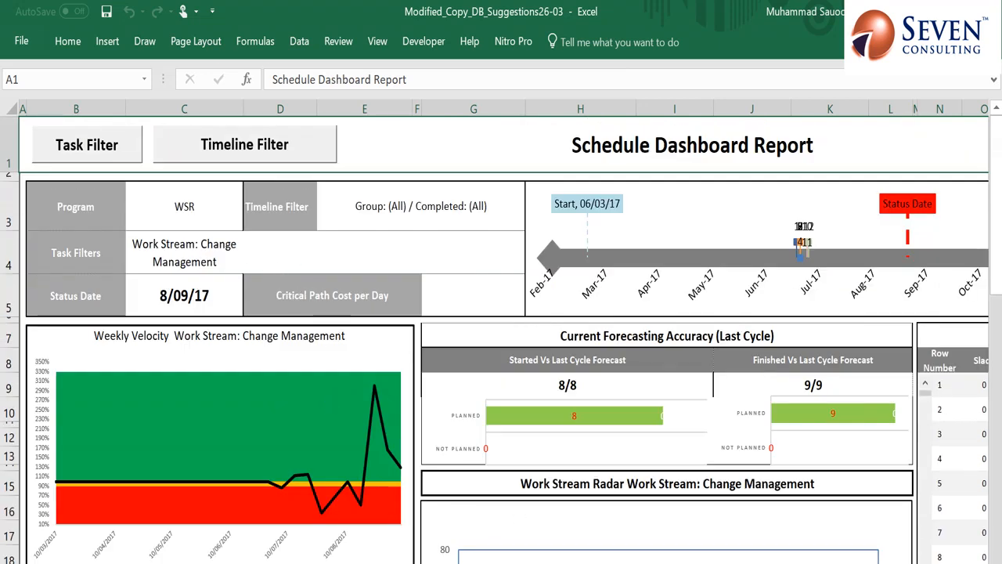
scroll(501, 337, "right", 5)
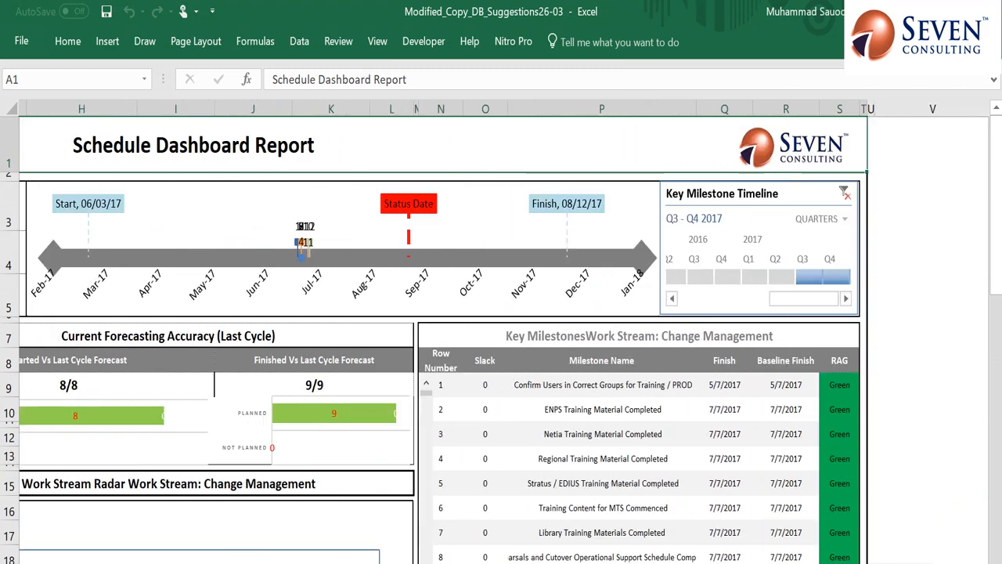
scroll(501, 336, "right", 2)
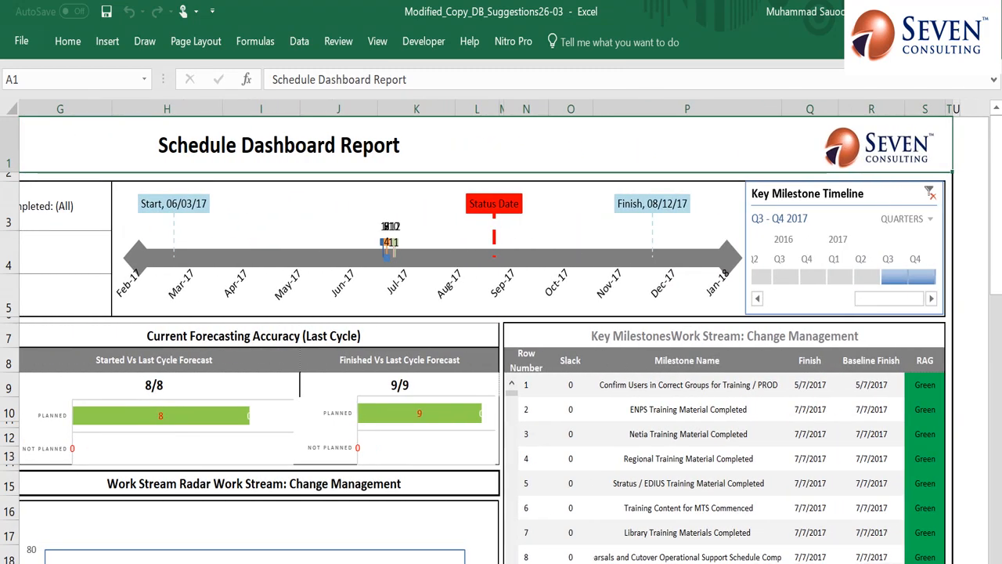
scroll(501, 337, "left", 1)
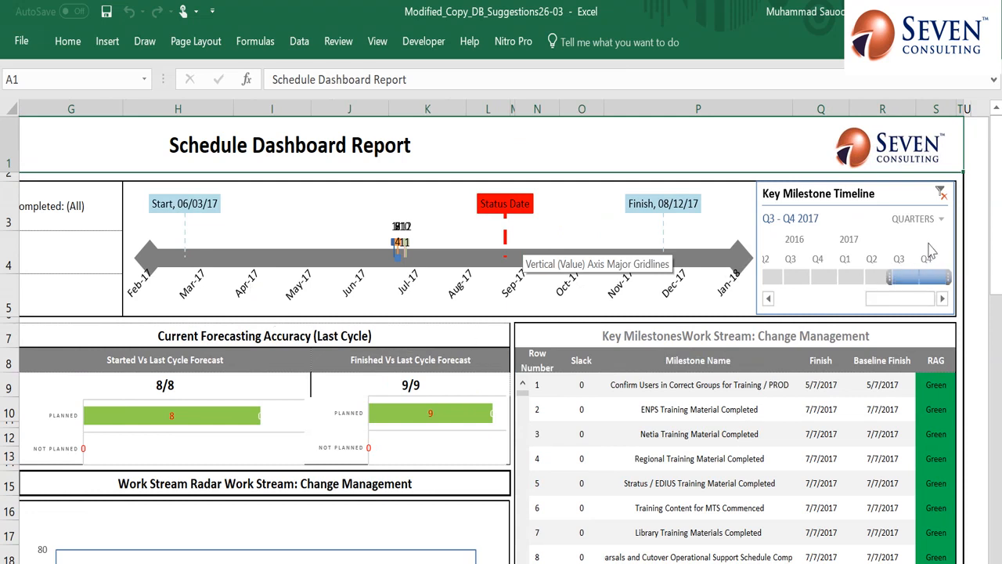
- Narrow the Key Milestone Timeline to Q4 2017 and review the listed Change Management milestones
left_click(933, 282)
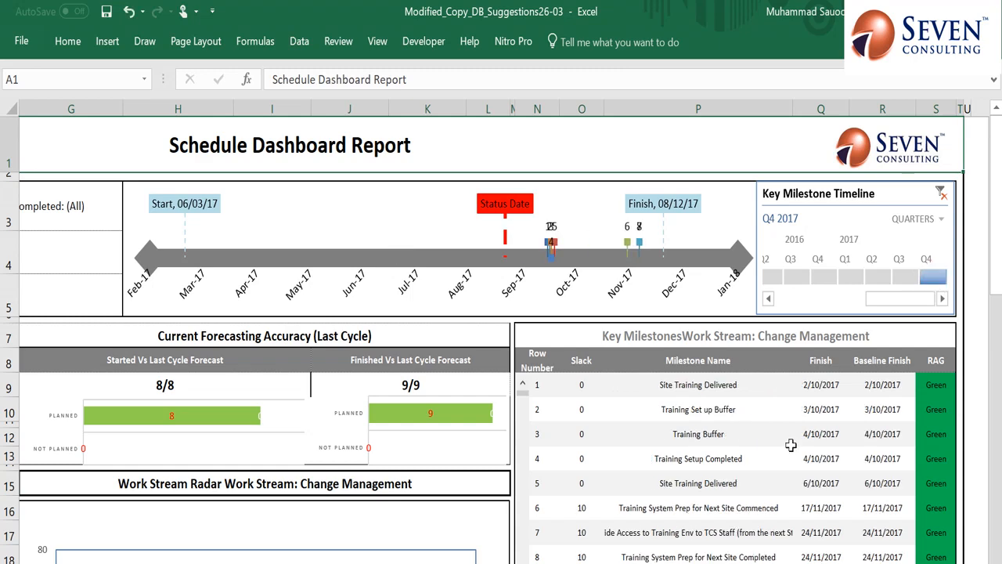
scroll(757, 428, "down", 2)
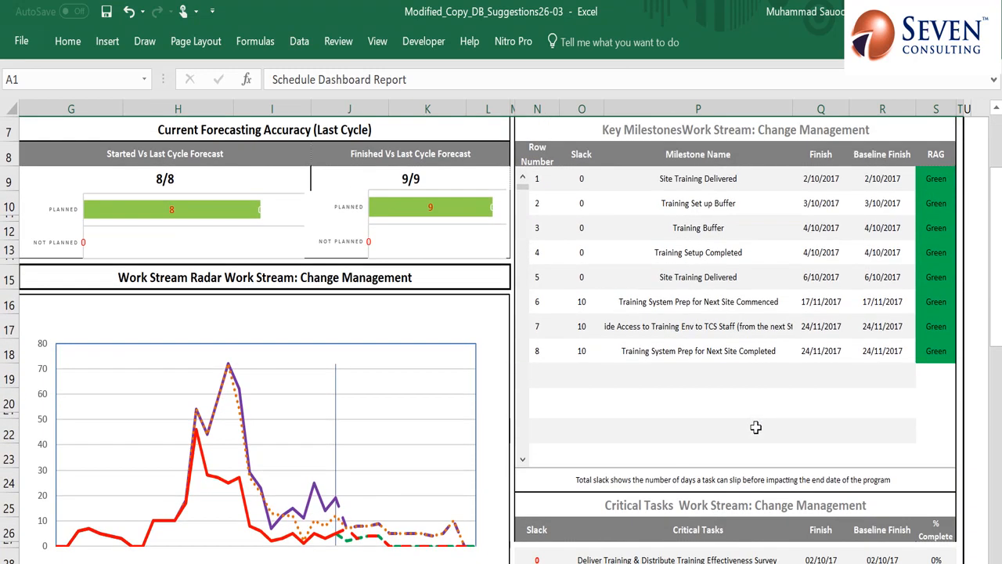
scroll(756, 427, "up", 1)
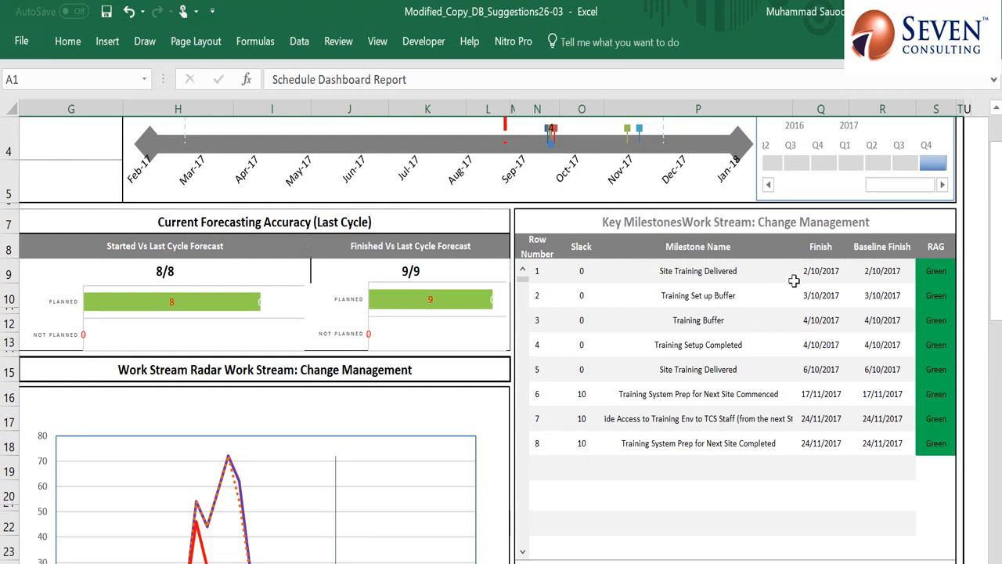
scroll(889, 371, "up", 1)
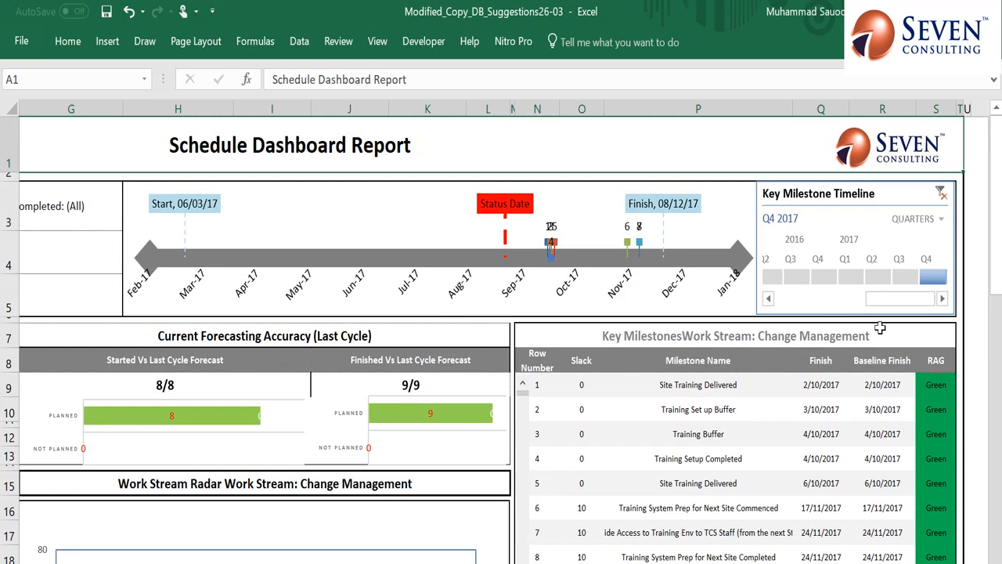
- Switch the Key Milestone Timeline from quarters to months and limit it to October 2017
left_click(914, 219)
left_click(918, 286)
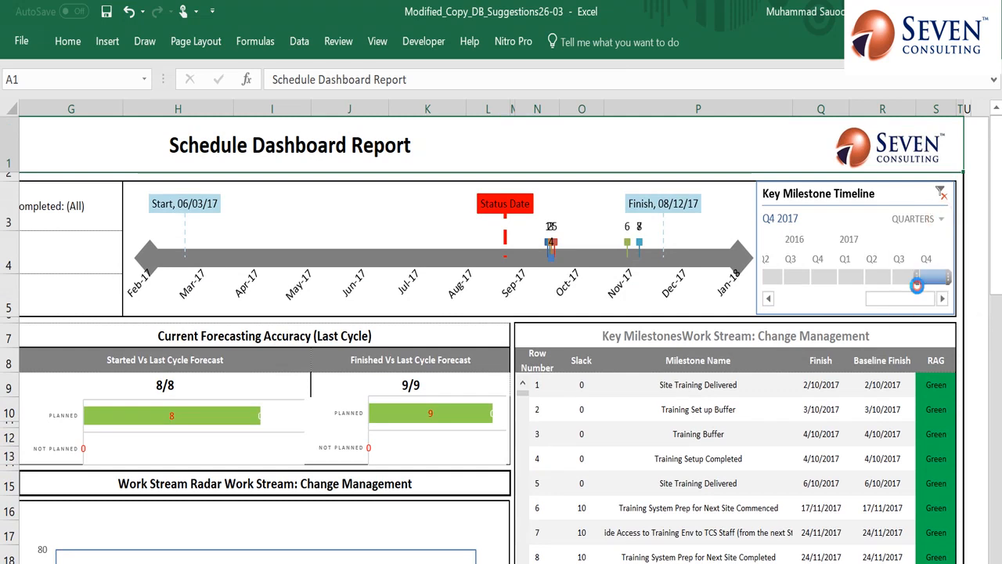
left_click(874, 276)
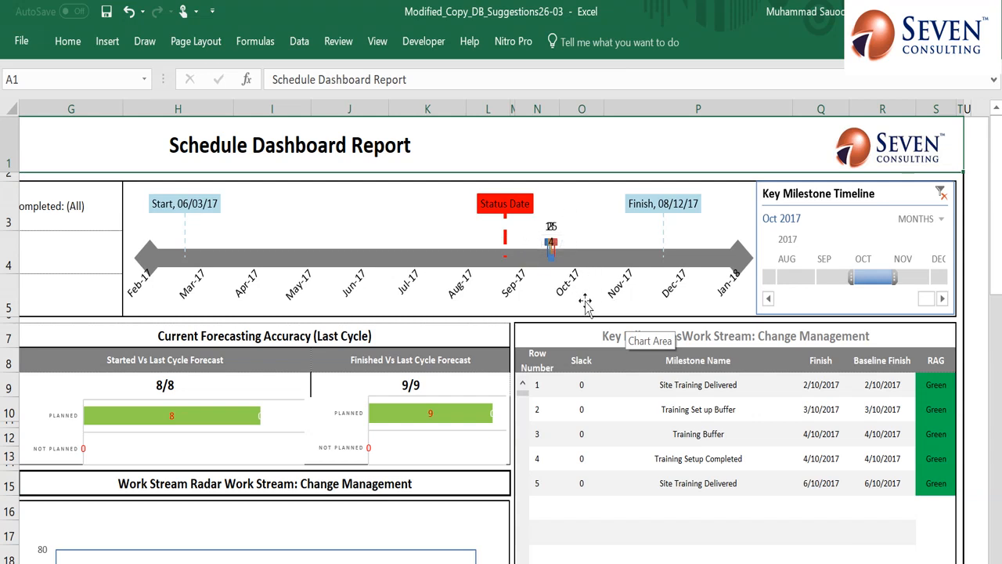
- Apply a timeline filter that limits the Milestone Grouping to Internal - Bendigo, and check the dashboard's timeline and Key Milestones table
scroll(267, 329, "left", 5)
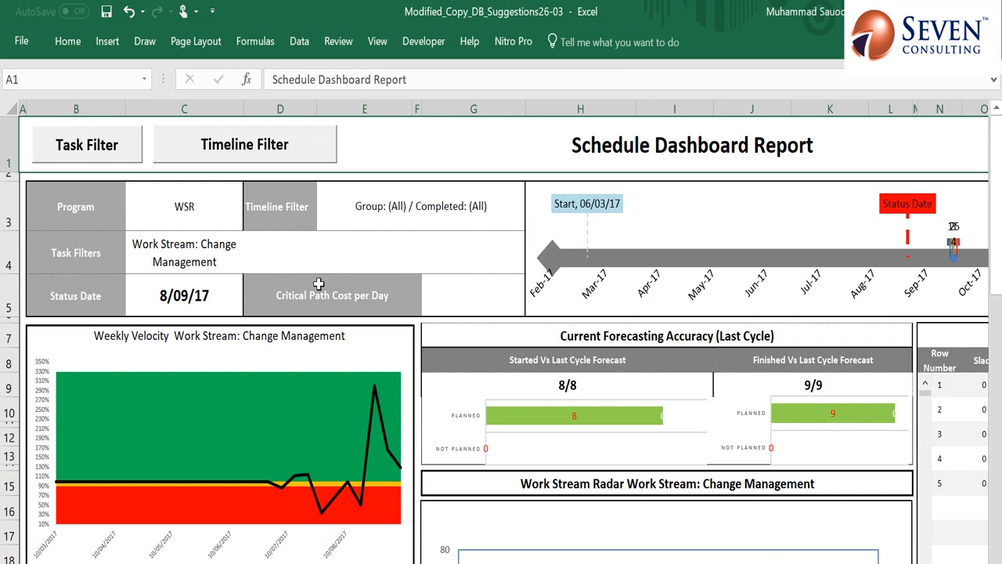
left_click(278, 147)
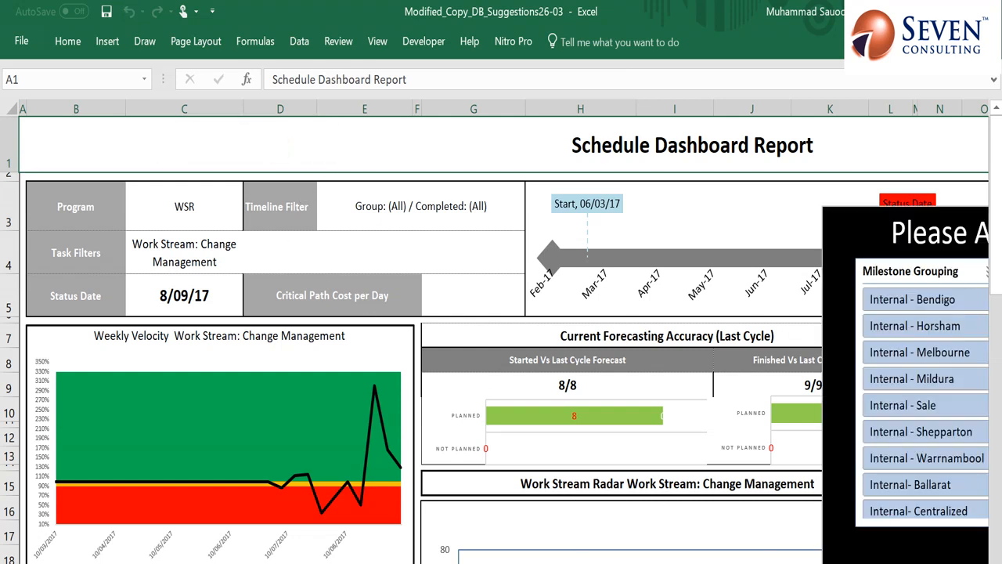
scroll(504, 339, "right", 4)
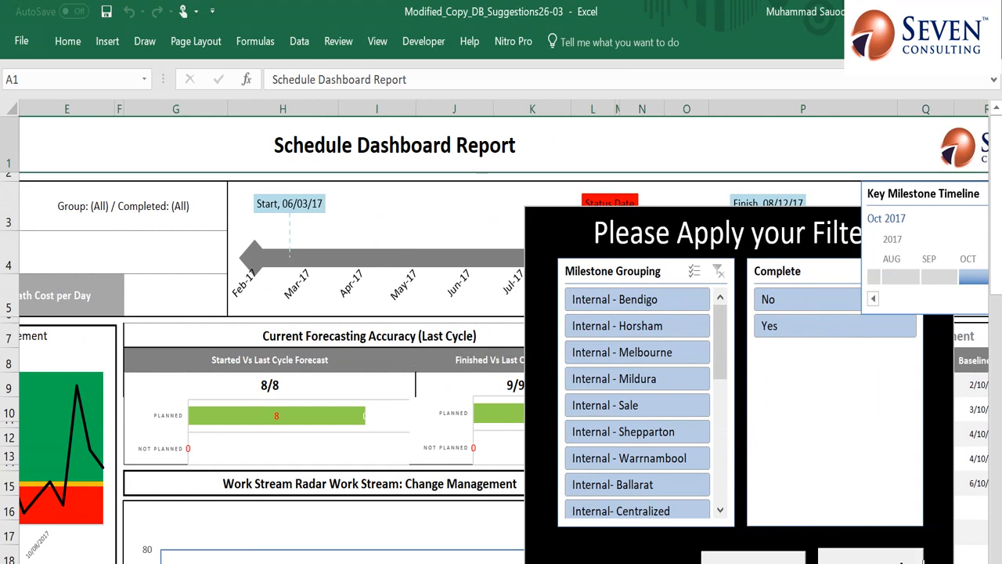
left_click(617, 308)
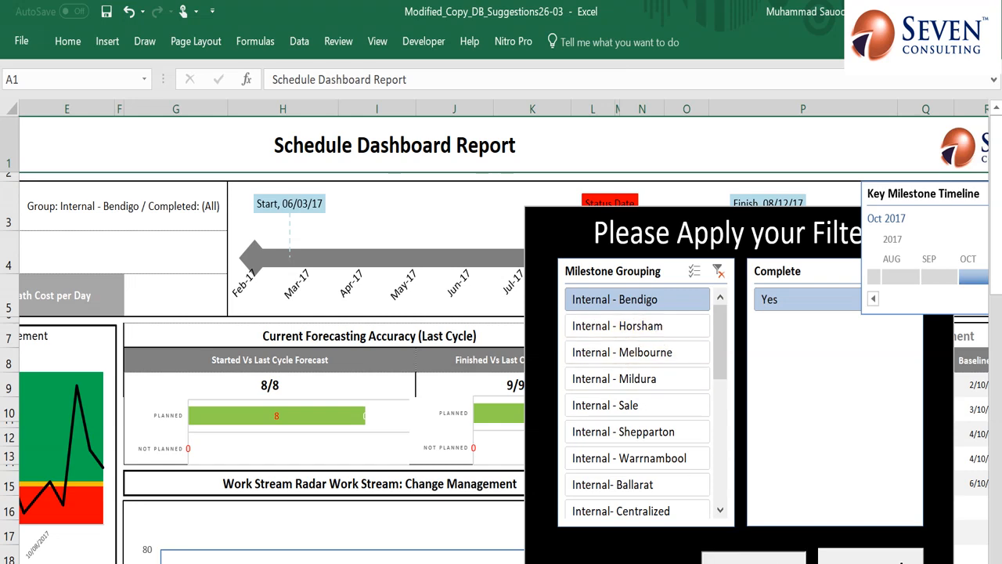
left_click(760, 559)
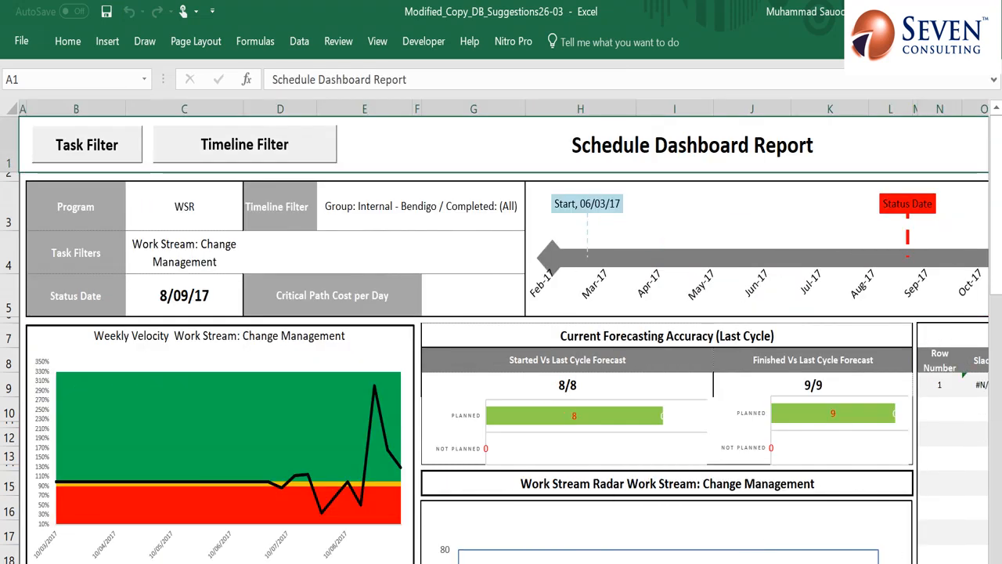
scroll(504, 332, "right", 3)
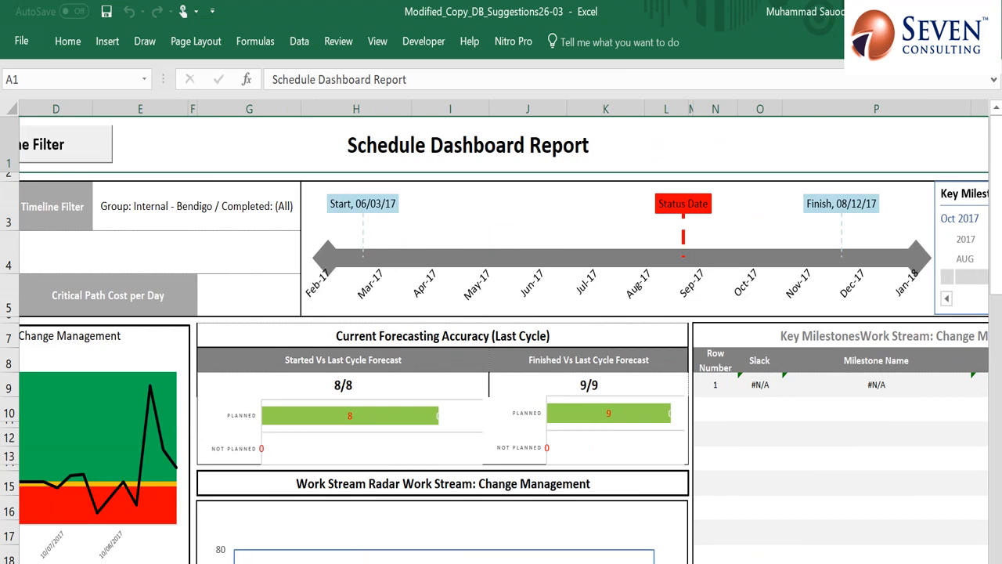
scroll(503, 332, "left", 3)
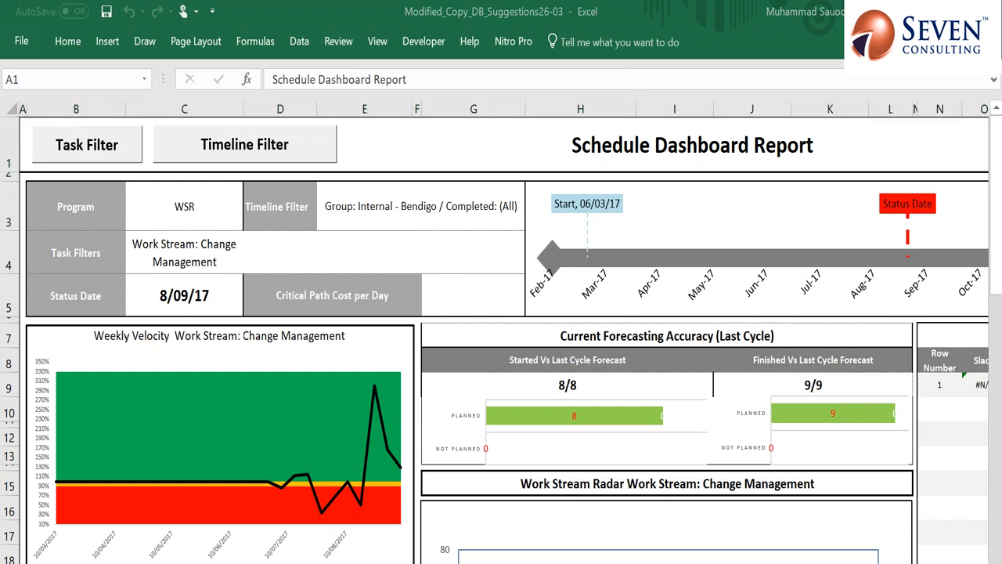
- Switch to the Understanding Dashboard presentation in PowerPoint and display slide 7 with the Questions and Support contact
mouse_move(552, 561)
left_click(635, 540)
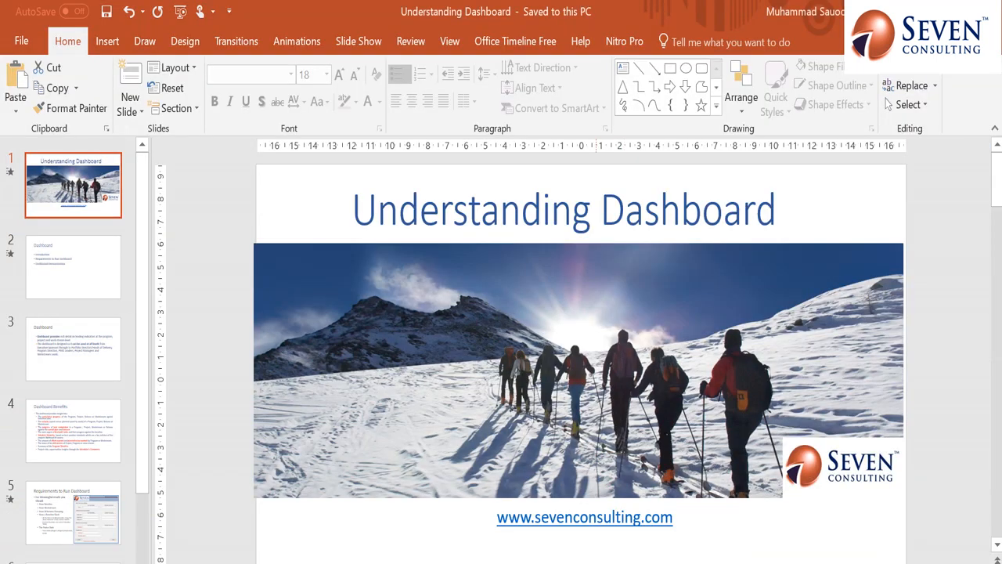
scroll(67, 318, "down", 3)
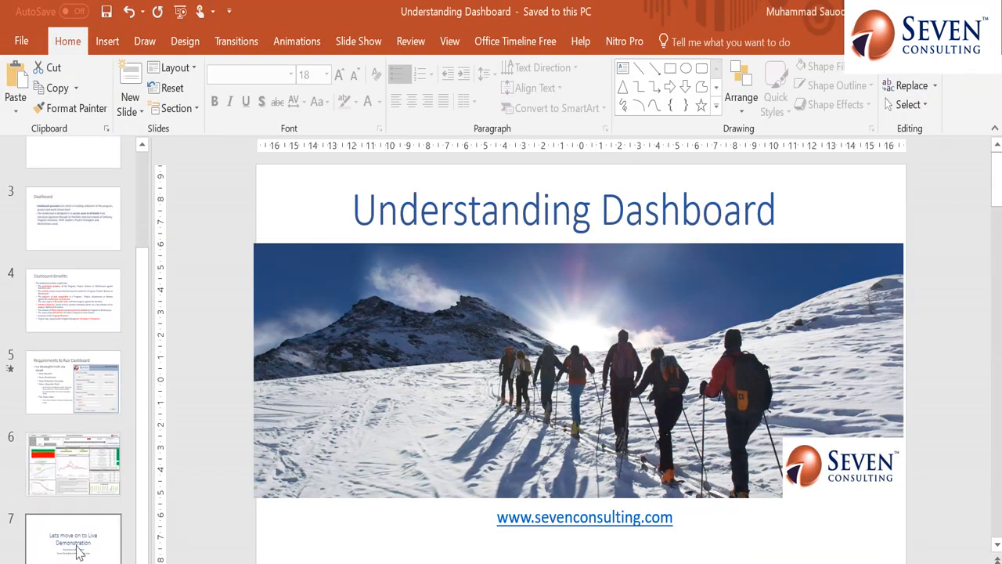
left_click(82, 552)
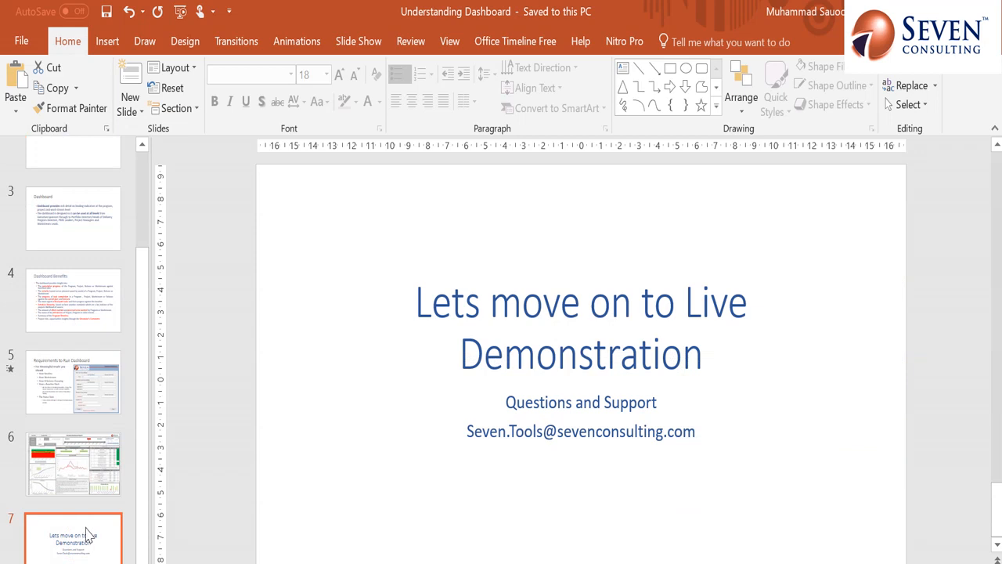